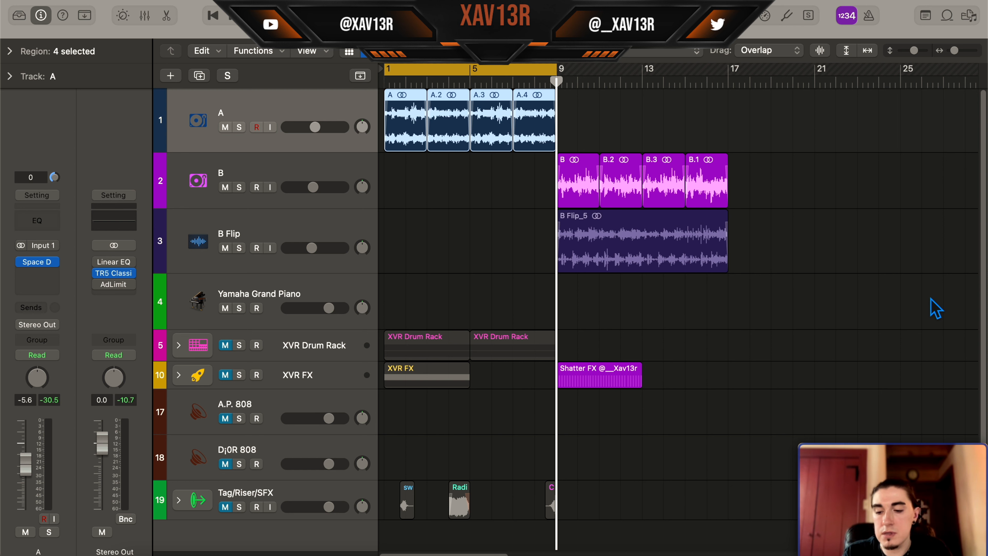
Step: Audition the four A sample regions in solo, followed by the B and B Flip regions without solo
drag(540, 136, 409, 132)
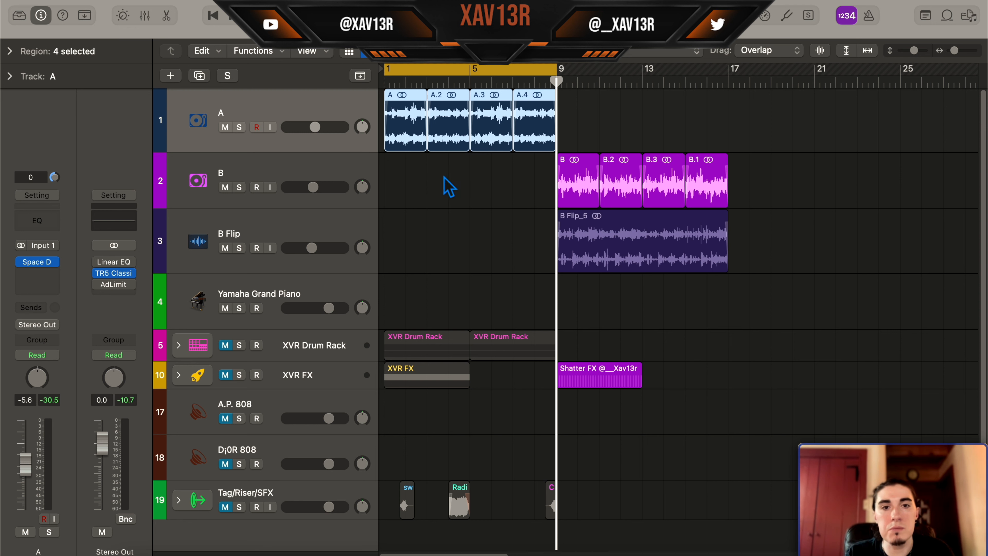
key(ctrl+s)
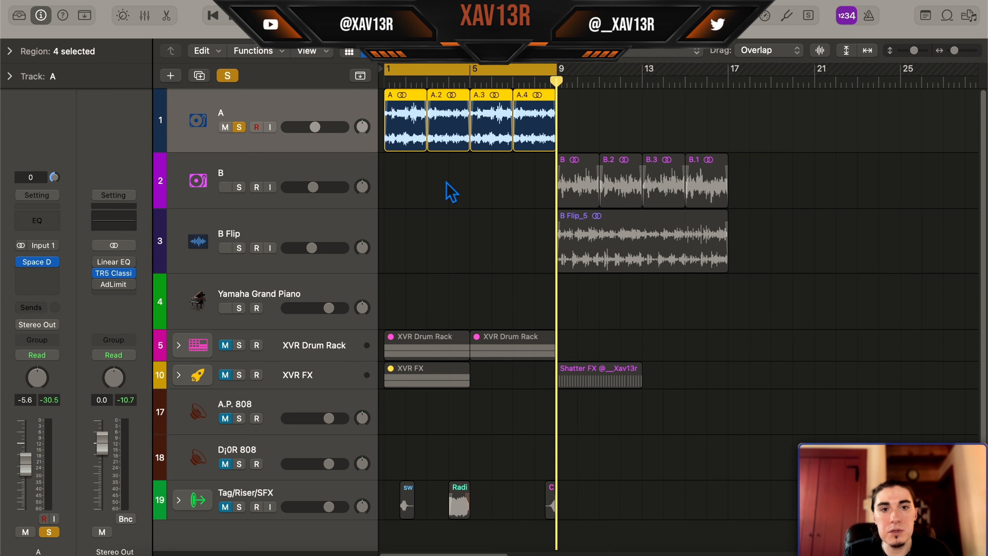
key(space)
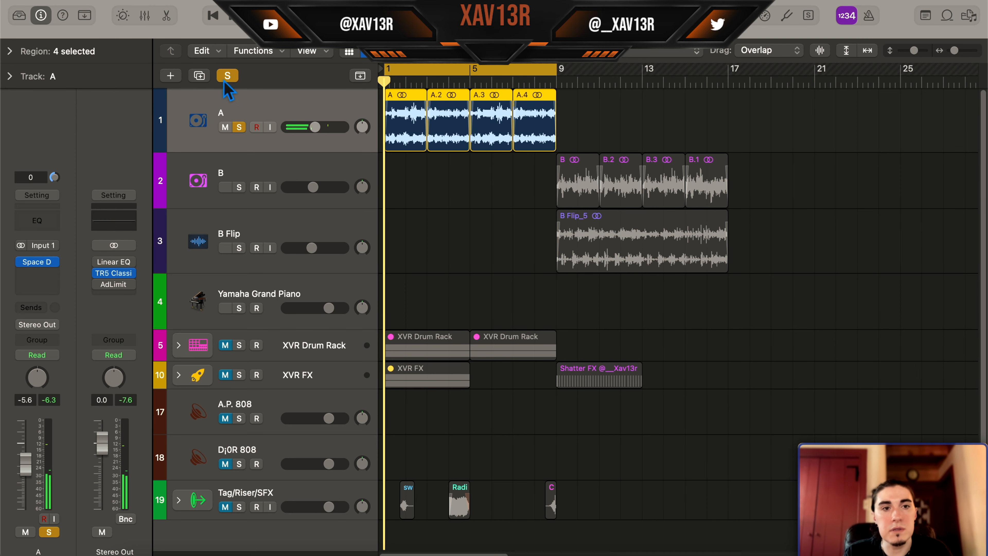
click(228, 75)
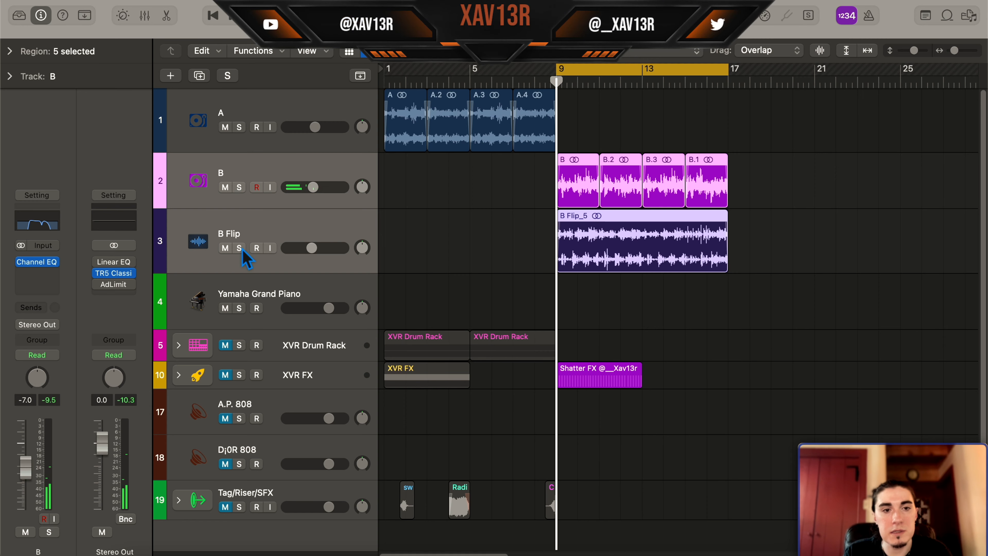
click(686, 233)
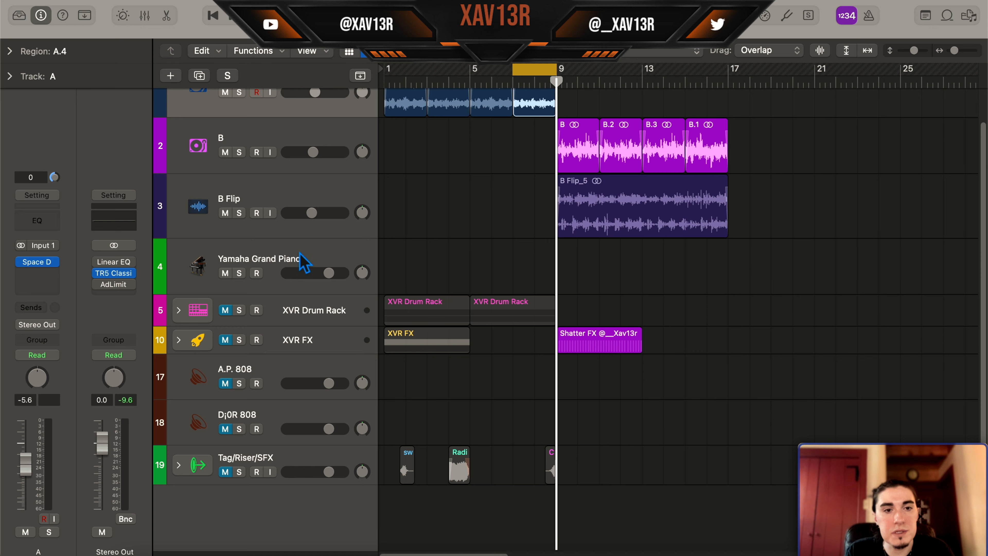
Step: Create a MIDI region on the Yamaha Grand Piano track spanning bars 1 to 9 and open it in the Piano Roll
right_click(396, 268)
click(405, 274)
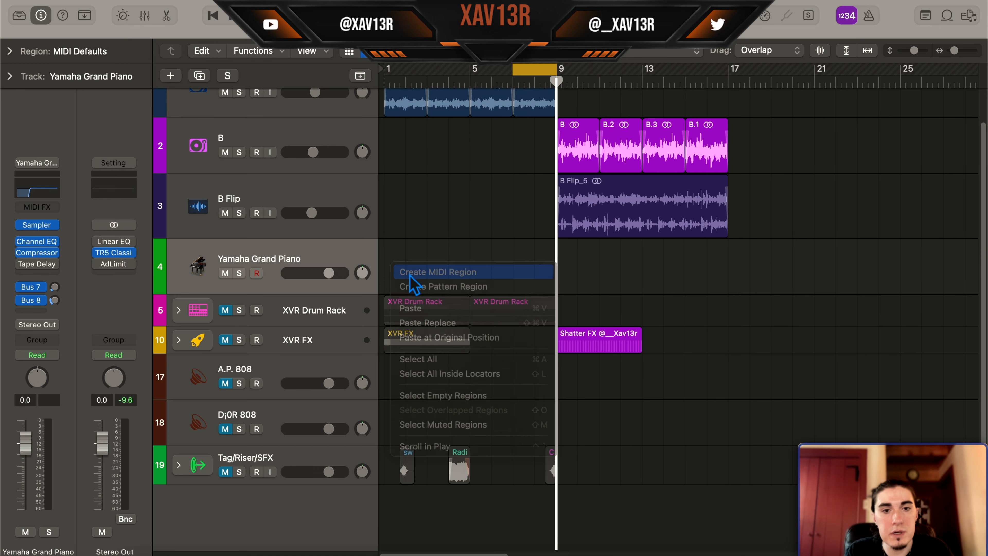
drag(400, 283, 556, 270)
double_click(482, 277)
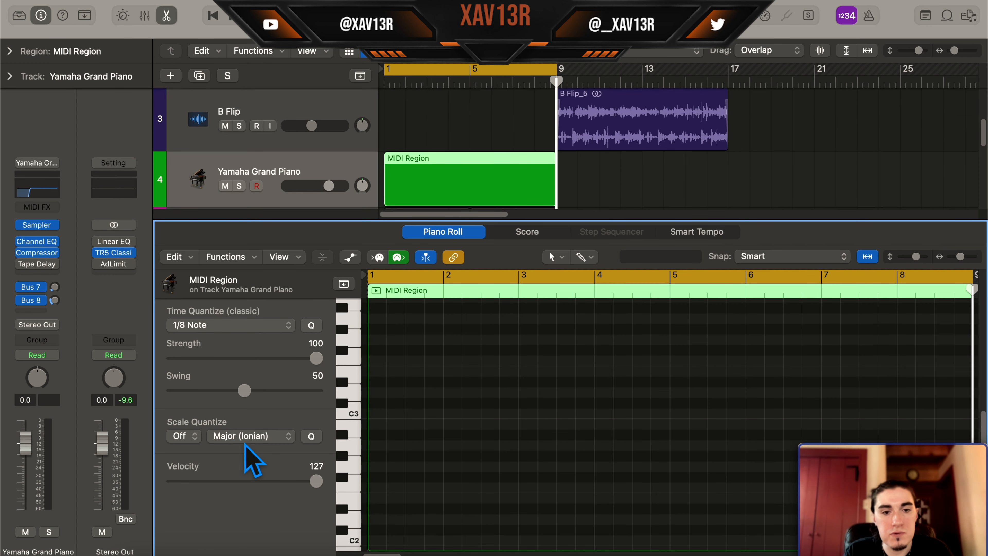
Step: Paint the notes B1, D2, C#2, A1 and F#1 in order across bars 1 and 2 of the piano region
scroll(447, 434, up, 5)
super+click(372, 440)
super+click(399, 408)
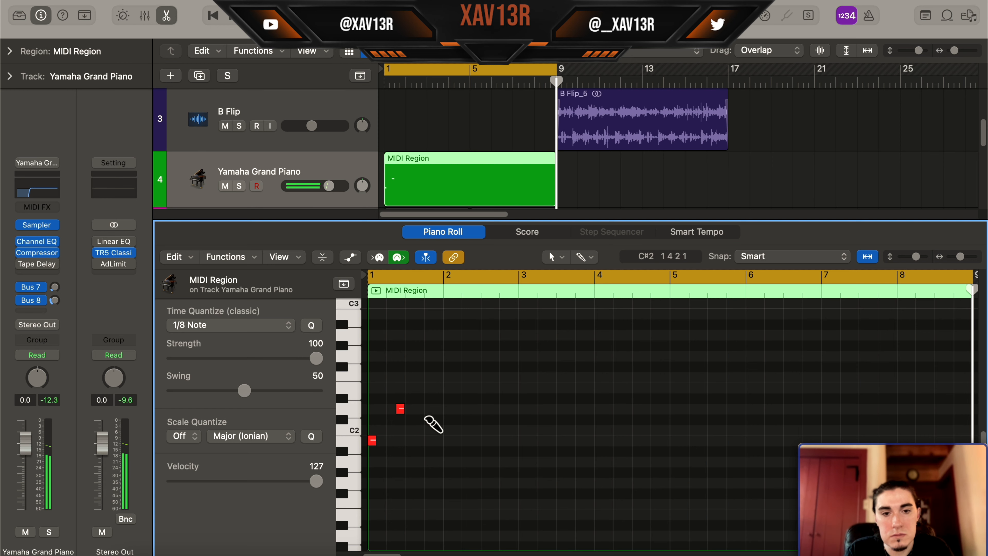
super+click(429, 419)
super+click(466, 461)
super+click(494, 492)
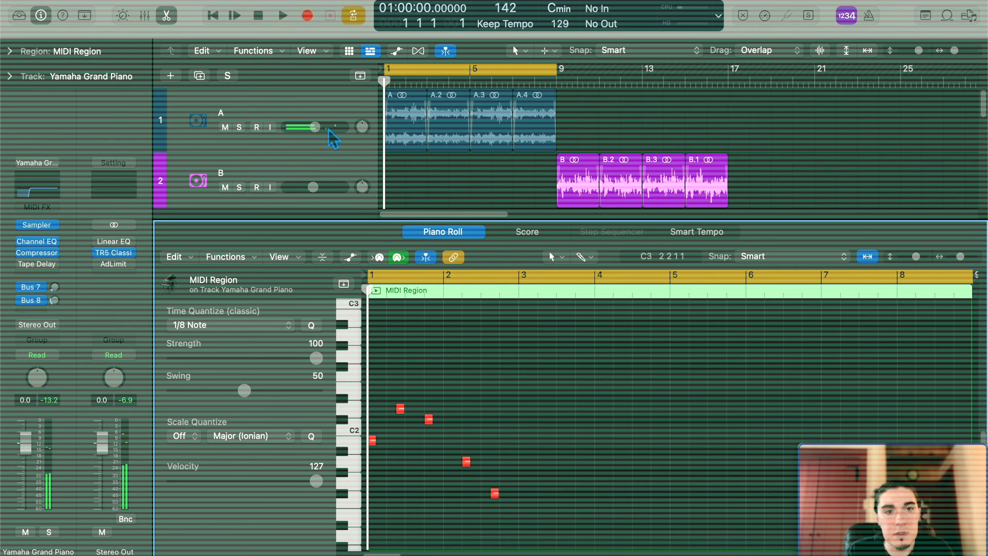
Step: Lower the A track's volume slightly and paint five more piano notes across bars 3 and 4
drag(315, 127, 308, 127)
scroll(536, 395, down, 2)
super+click(523, 368)
super+click(552, 379)
super+click(580, 326)
super+click(618, 347)
super+click(646, 379)
key(space)
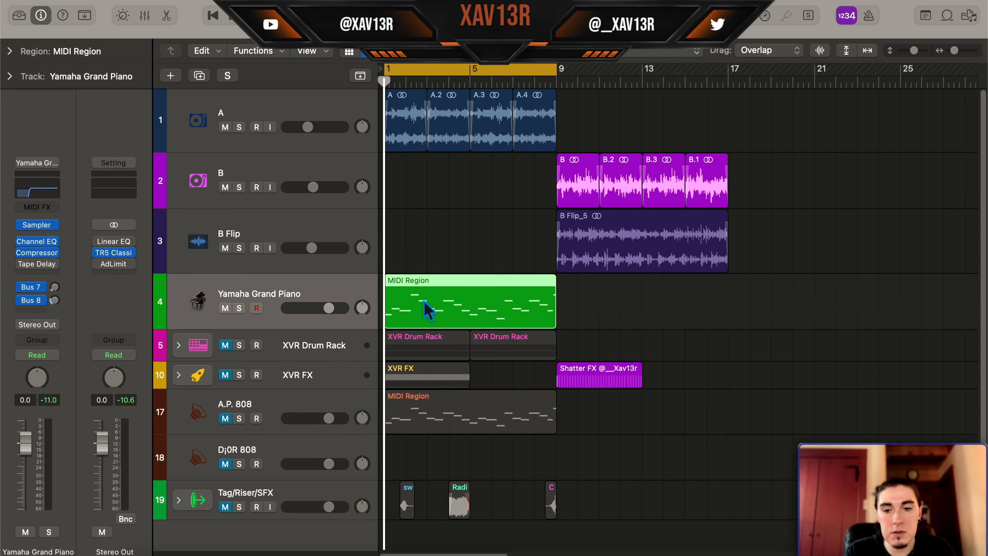
Step: Unmute the XVR Drum Rack stack and expand it to show its individual drum tracks
click(225, 289)
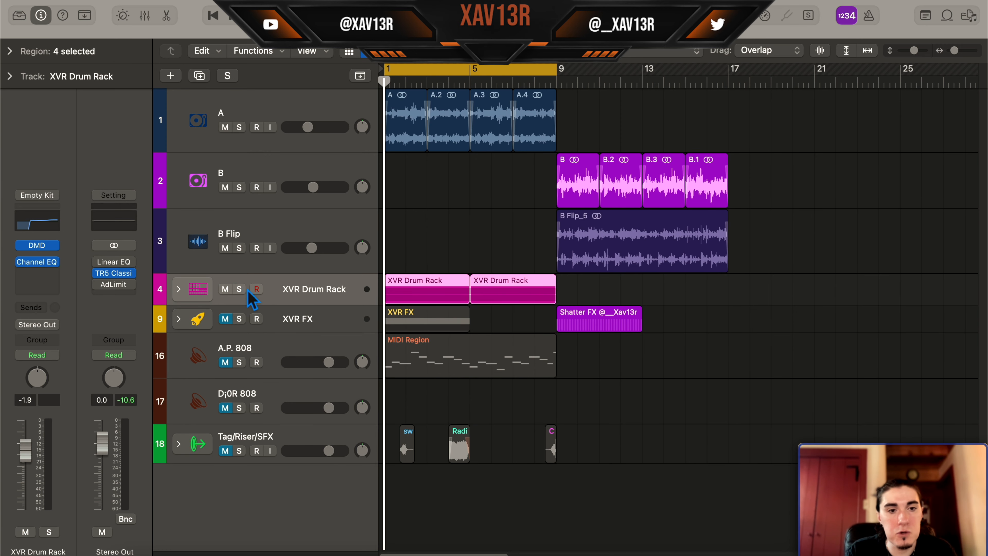
click(179, 289)
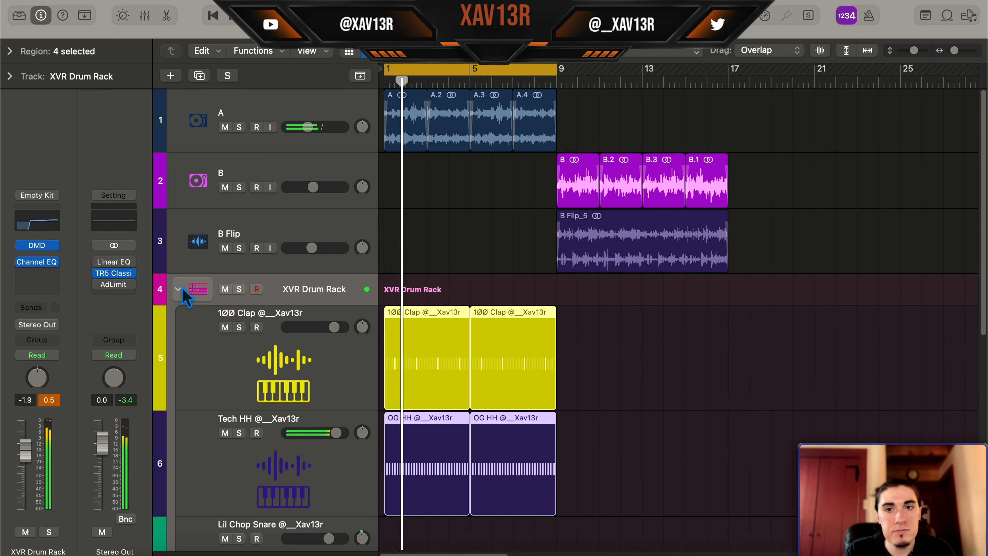
scroll(658, 296, down, 3)
scroll(648, 298, up, 3)
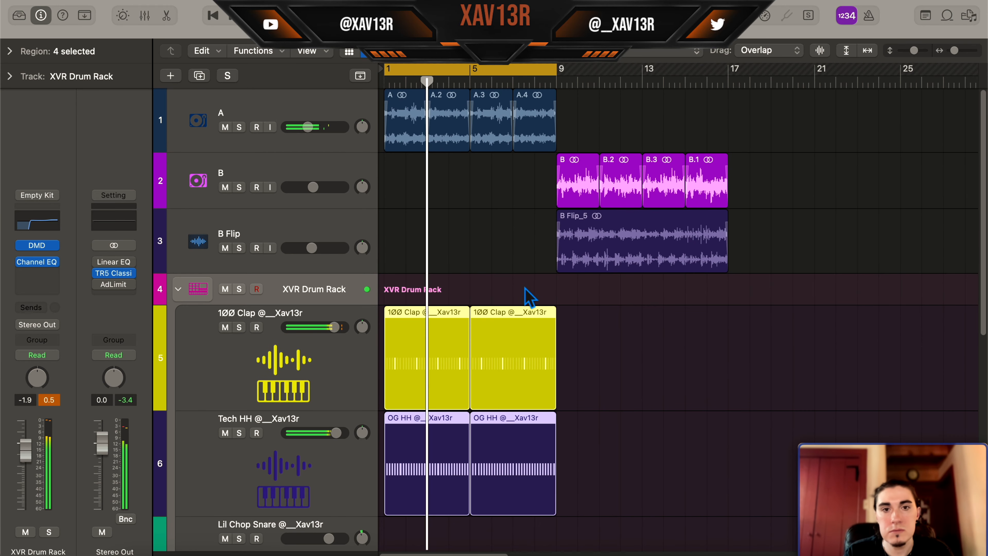
scroll(539, 284, up, 3)
scroll(540, 283, down, 3)
Step: Delete the second OG HH region on the Tech HH track
click(507, 497)
key(space)
click(577, 402)
key(Delete)
scroll(447, 350, down, 3)
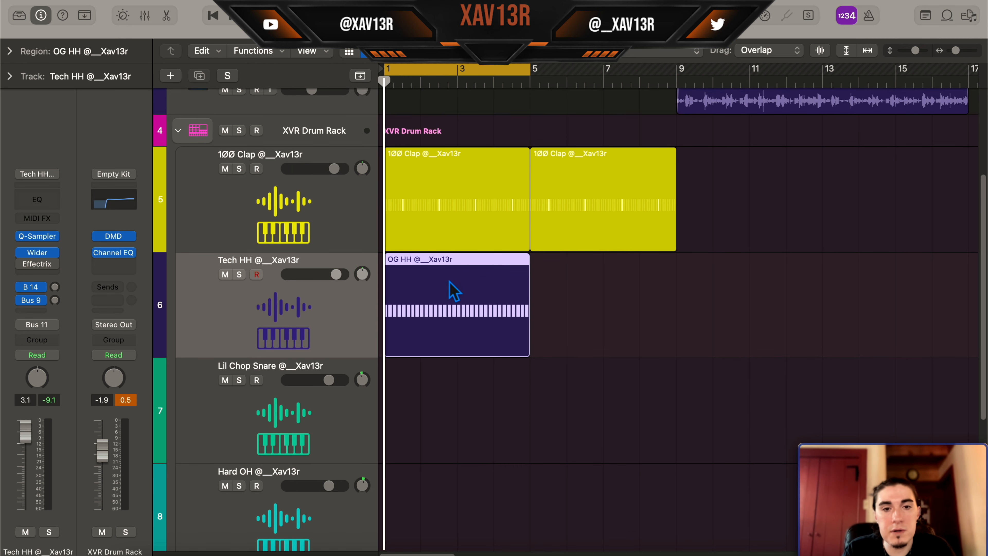
Step: Convert the remaining OG HH pattern region to a MIDI region and open its notes for editing
right_click(463, 293)
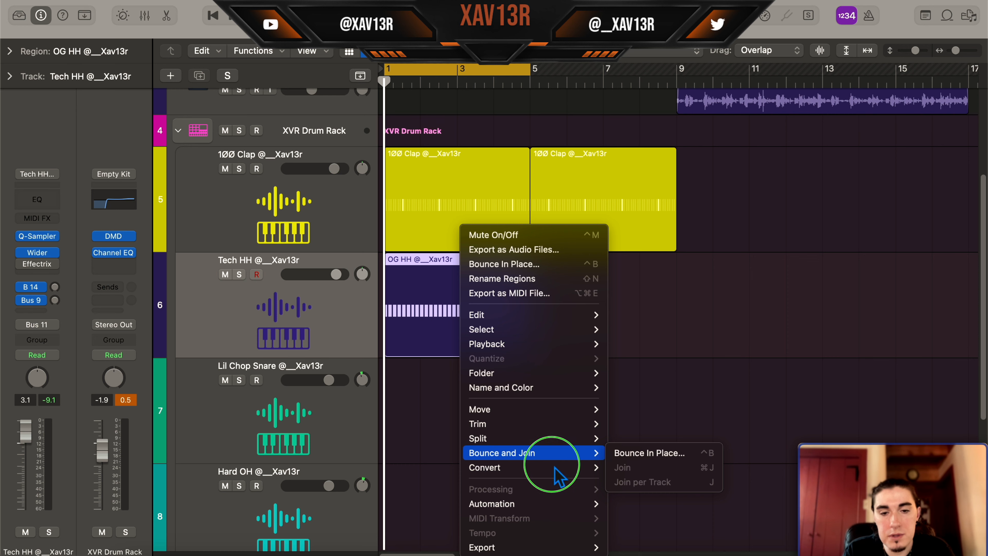
mouse_move(583, 467)
click(661, 521)
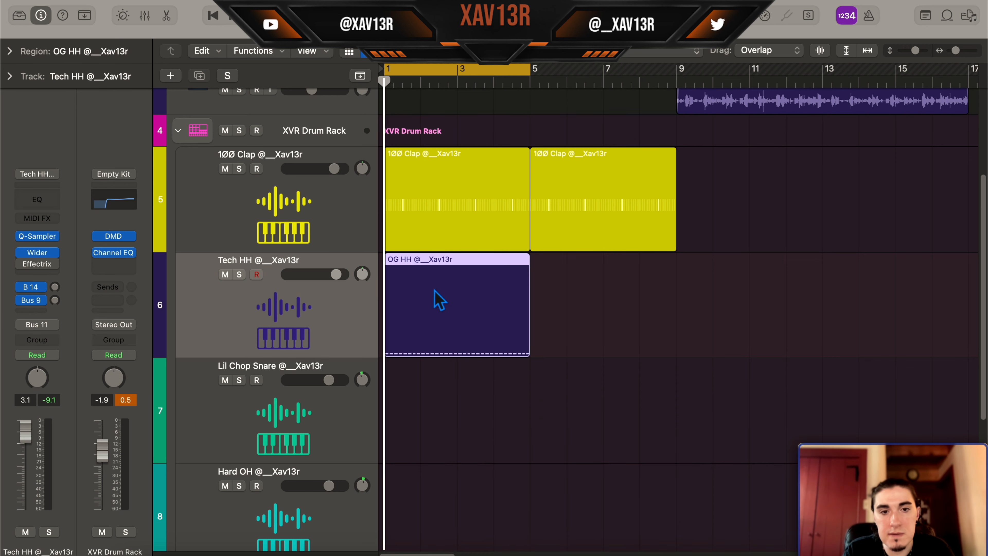
double_click(434, 297)
key(space)
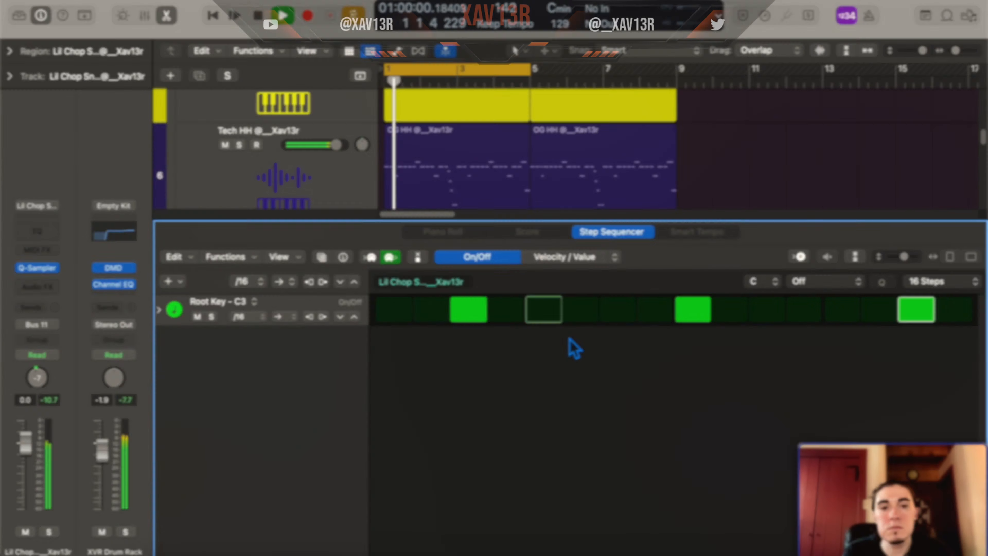
Step: Lengthen the Lil Chop Snare step pattern to 32 steps, and further to 64 steps
click(915, 280)
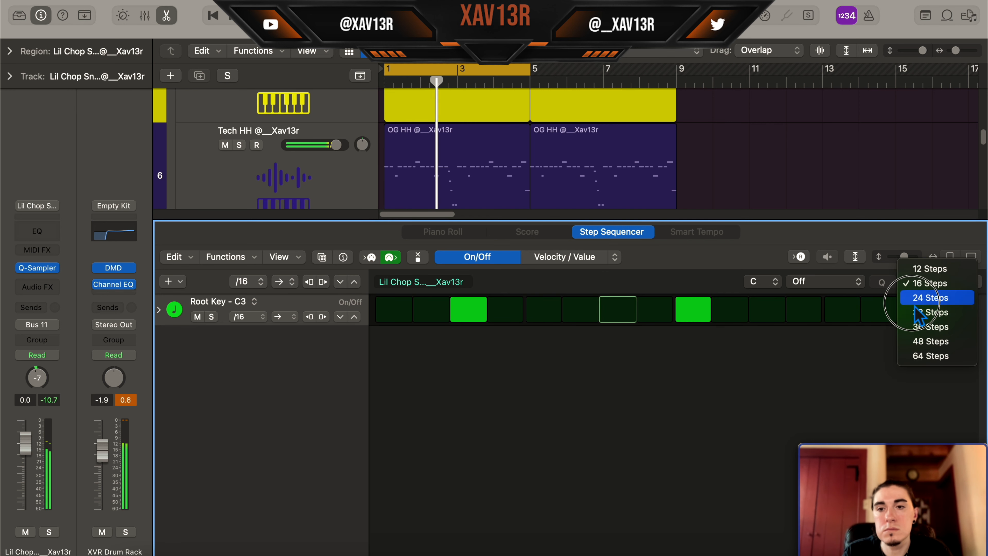
click(930, 311)
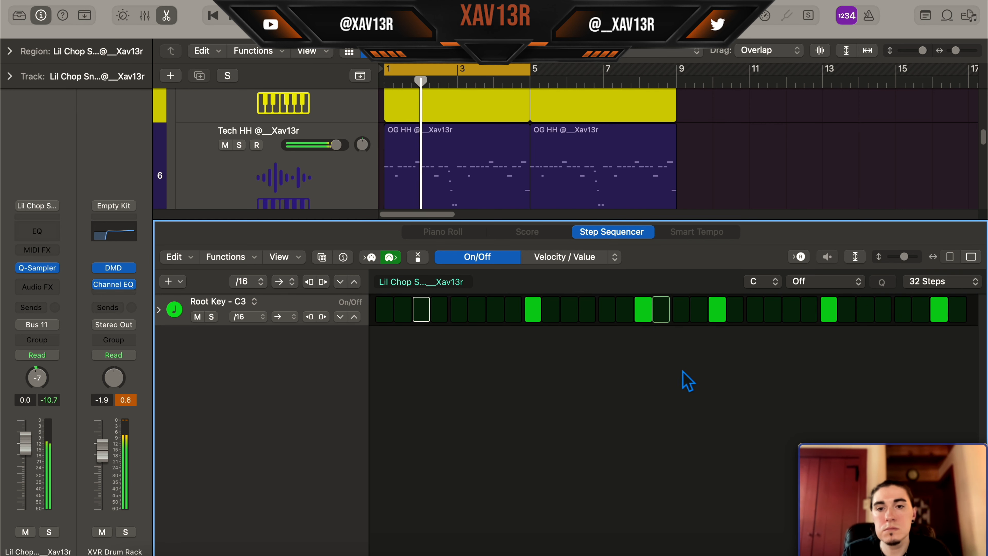
click(937, 281)
click(929, 327)
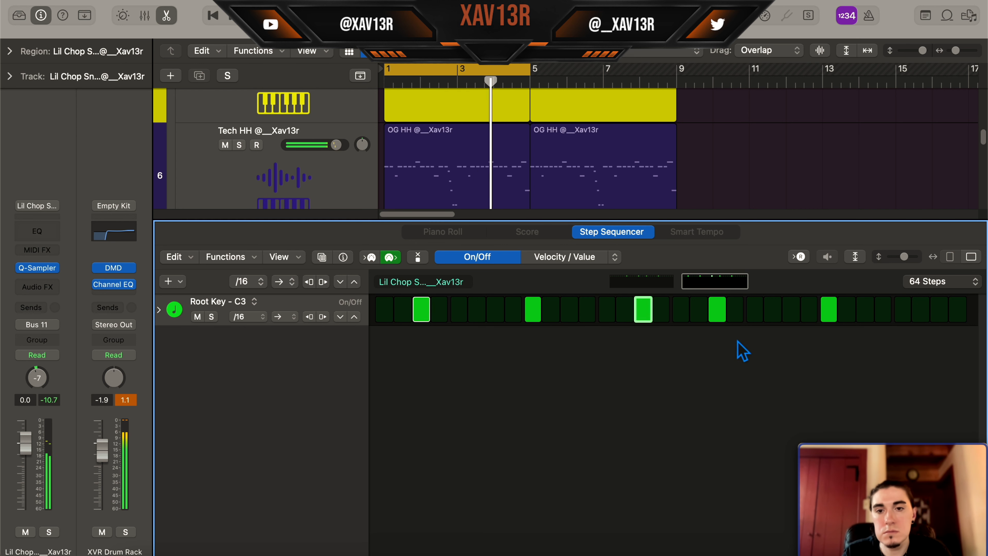
Step: Add snare hits on step 52 and steps 61 to 63 of the Lil Chop Snare pattern and close the sequencer
click(732, 318)
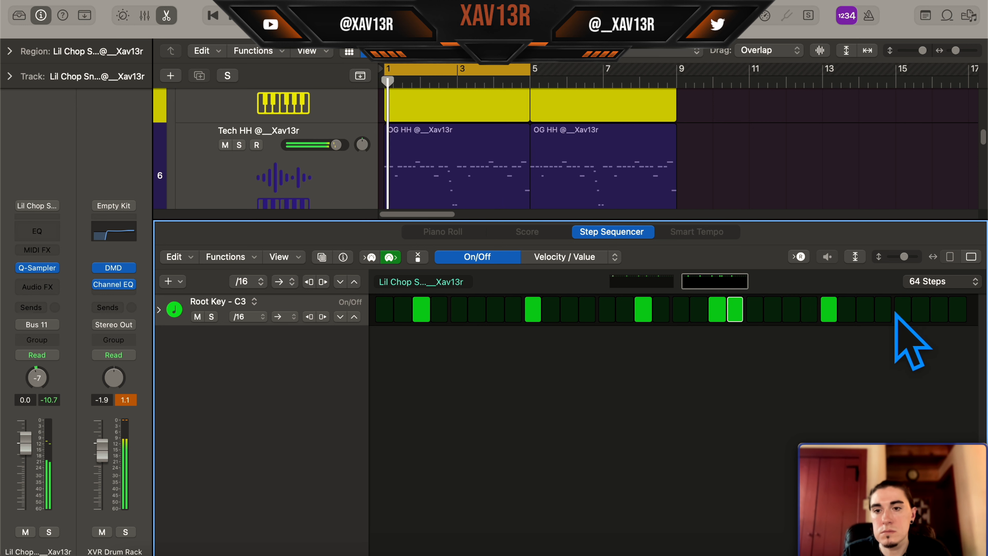
drag(896, 313, 939, 312)
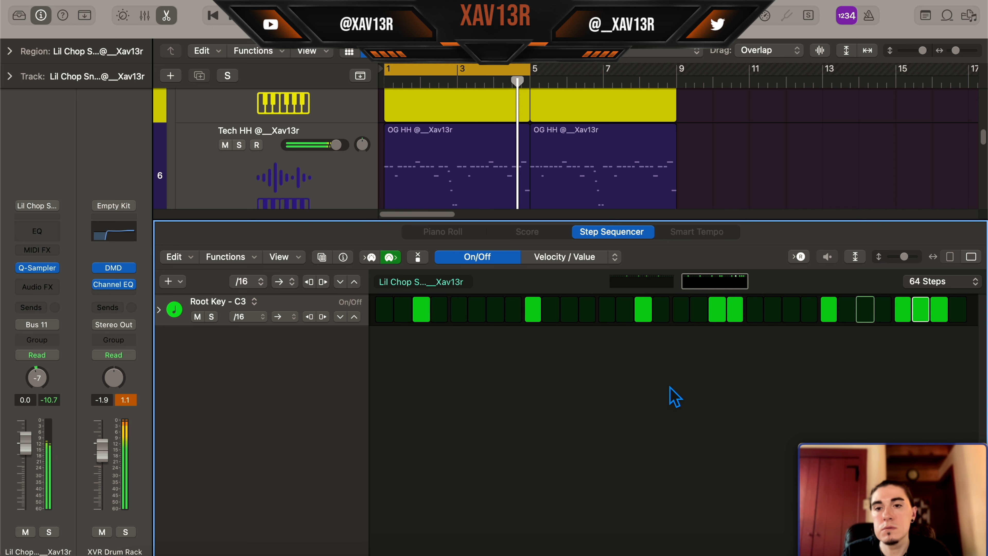
key(e)
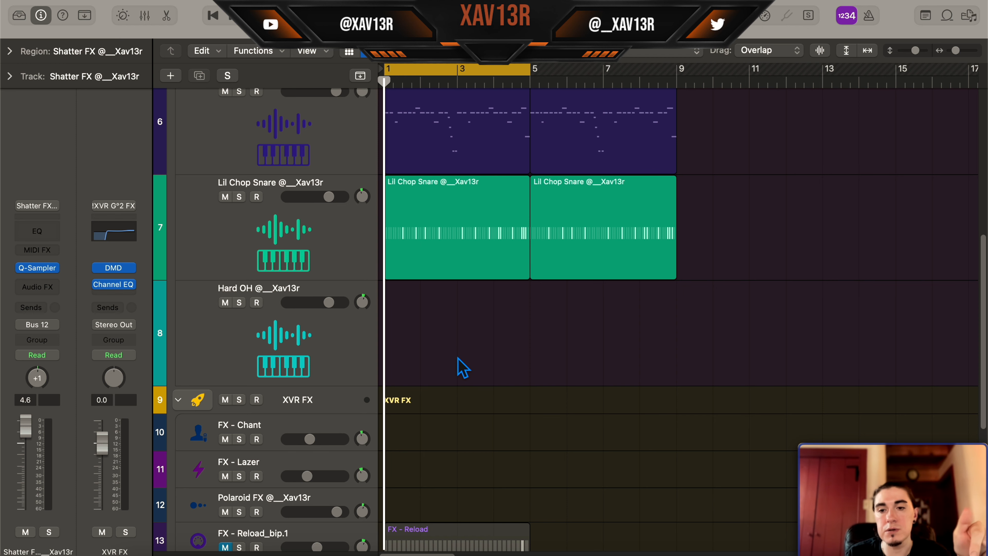
Step: Listen to the FX - Chant pattern and close its step sequencer
scroll(463, 362, down, 2)
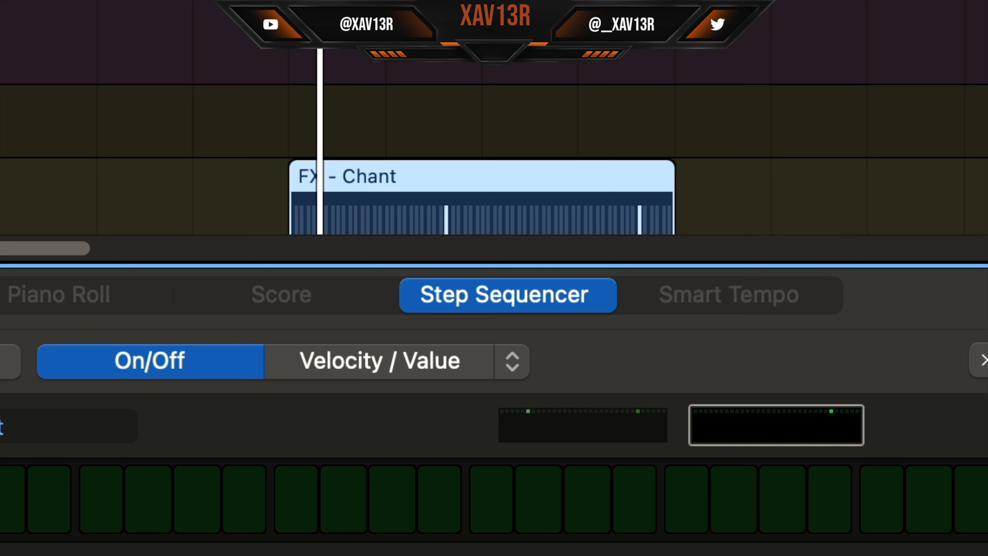
key(e)
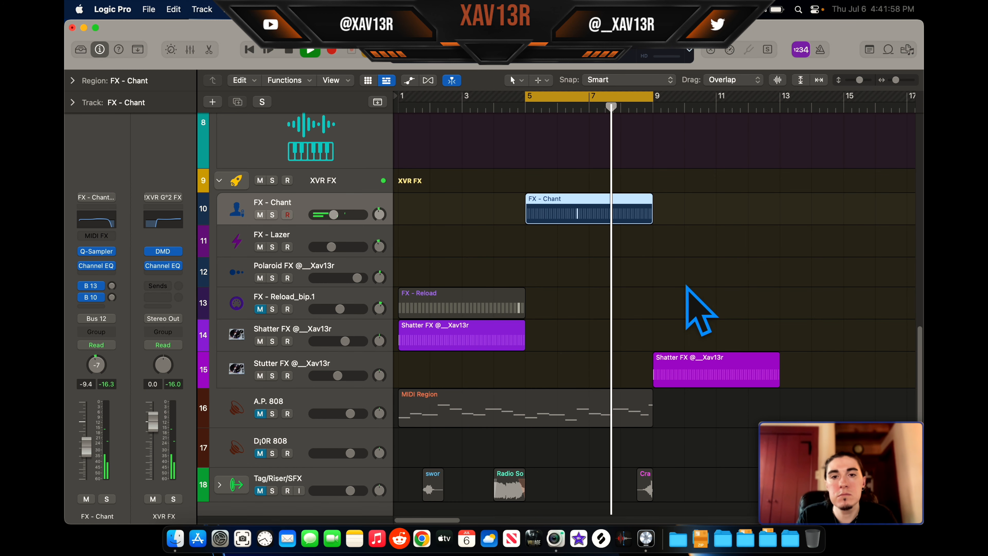
scroll(657, 282, up, 2)
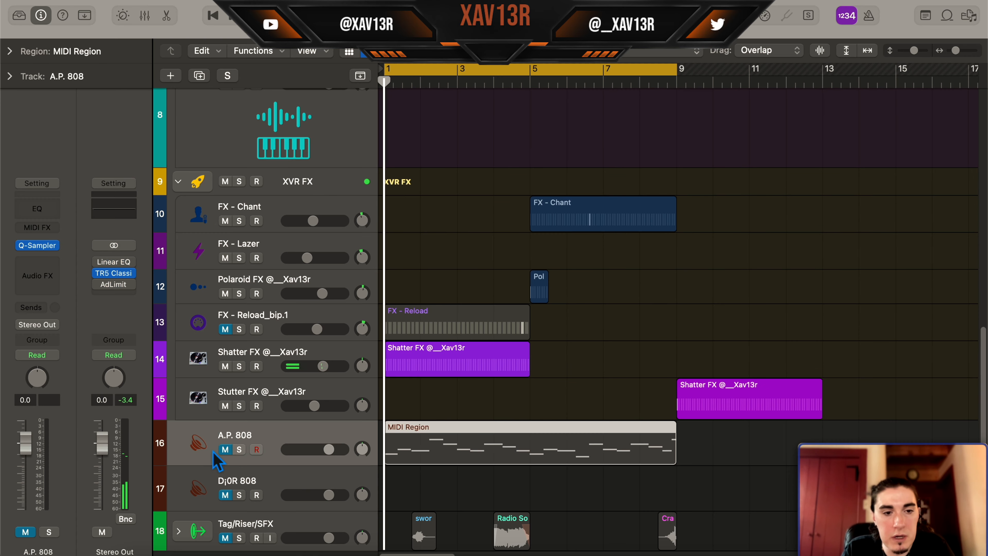
Step: Unmute the A.P. 808 track and open its MIDI region in an enlarged Piano Roll
click(261, 448)
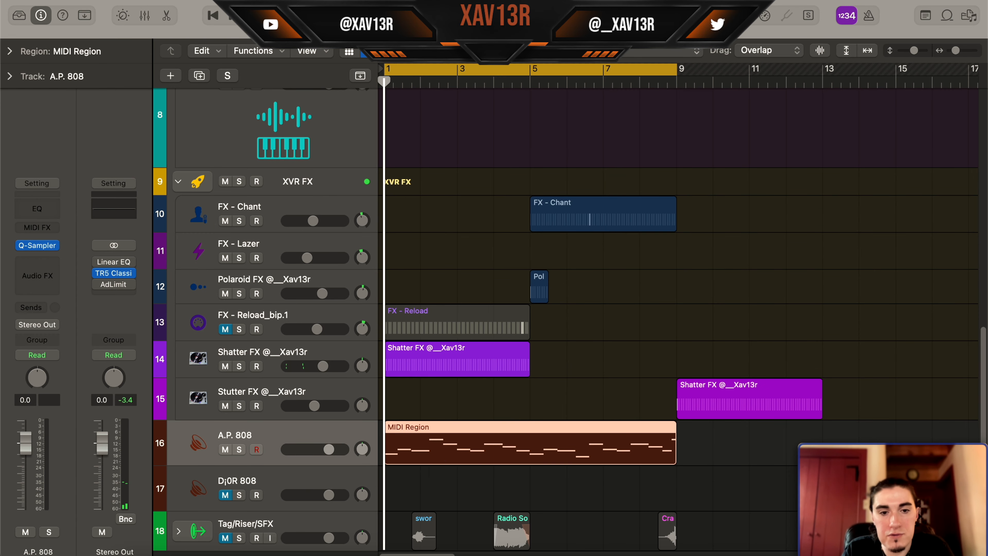
double_click(436, 458)
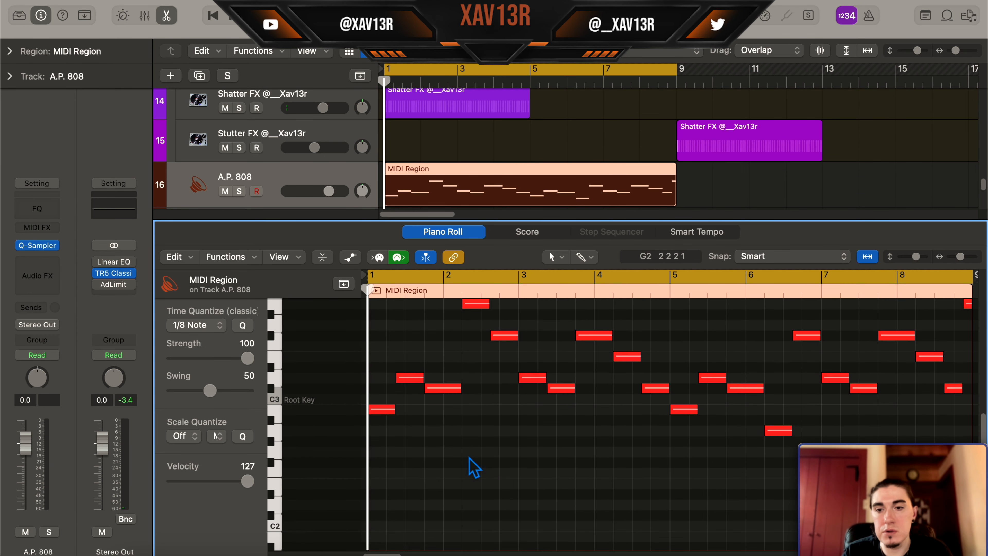
scroll(507, 404, up, 1)
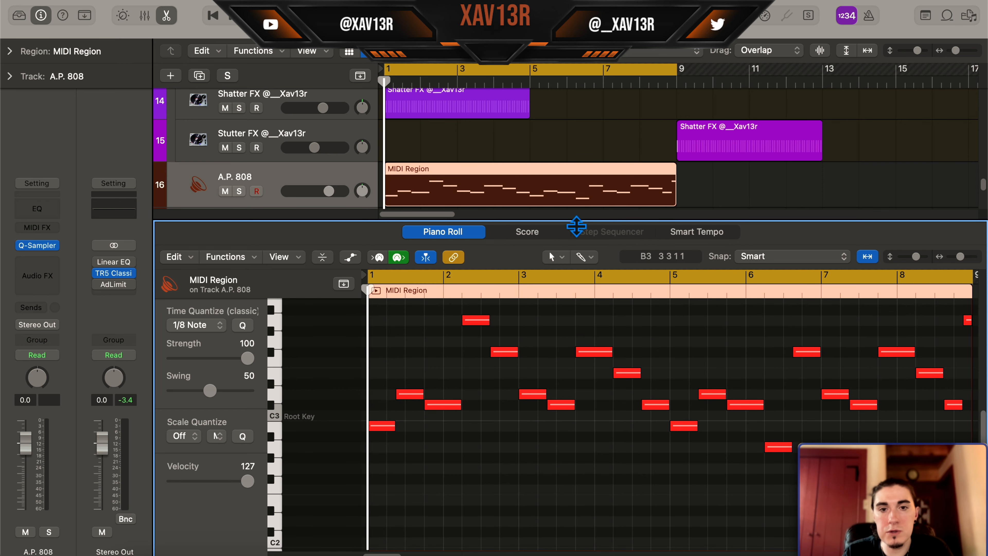
drag(578, 222, 525, 119)
Step: Choose the Scissors Tool for note editing and play the 808 line
click(556, 151)
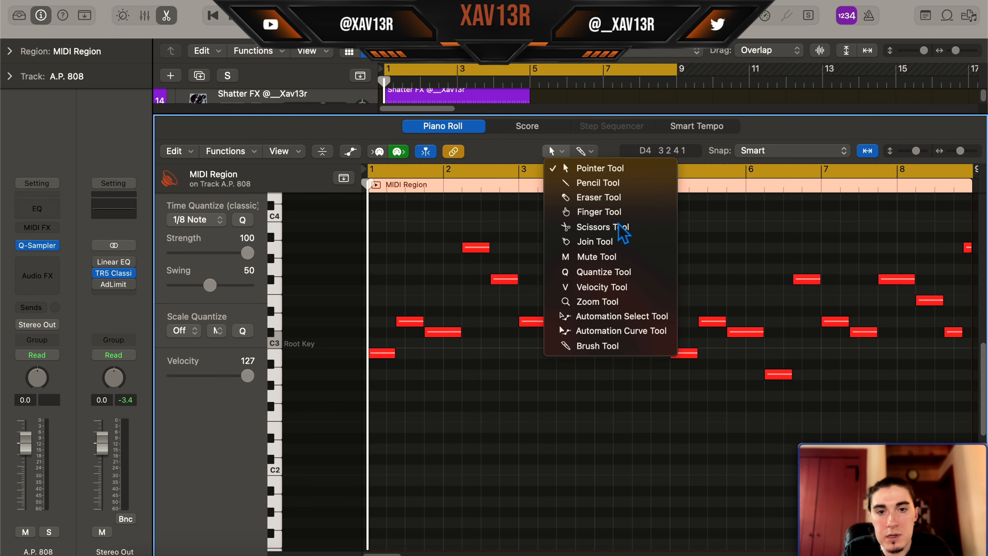
click(609, 227)
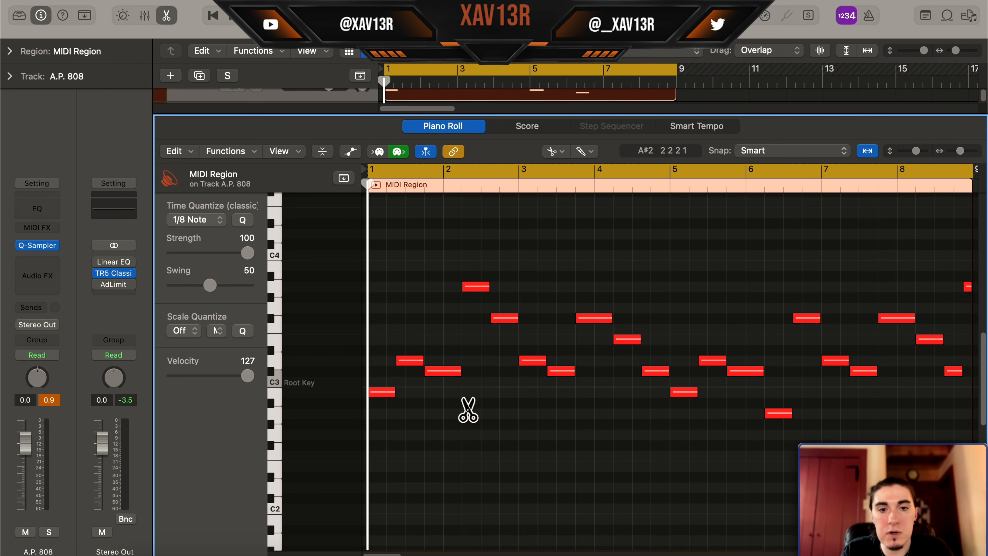
key(space)
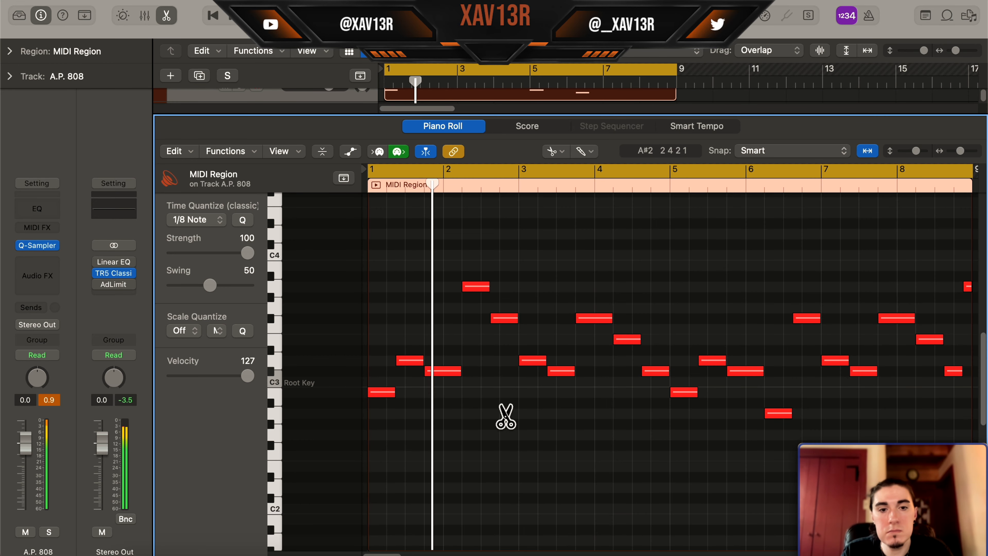
Step: Adjust the A.P. 808 sample's amp volume in Quick Sampler and close the plug-in window
click(40, 245)
click(664, 409)
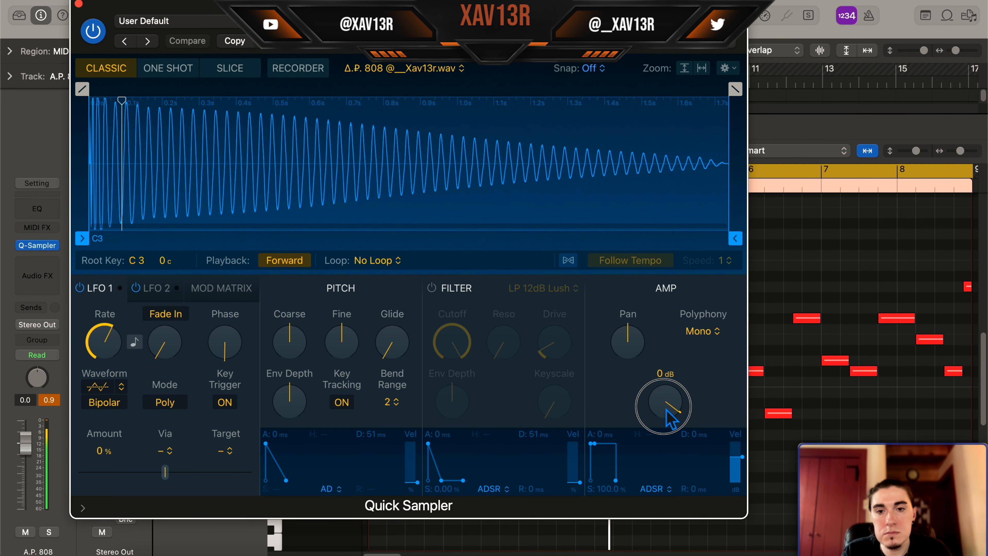
click(79, 4)
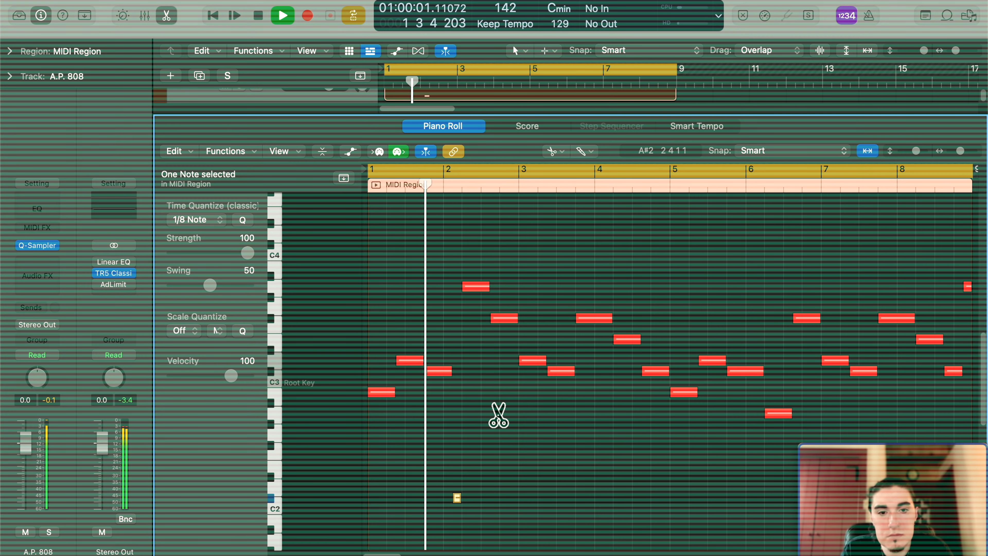
Step: Undo the last note edit, and split the 808's D3 note in bar 3, checking it by playback
key(space)
key(super+z)
click(533, 361)
click(516, 186)
key(space)
key(space)
key(space)
key(space)
click(591, 186)
key(space)
key(space)
Step: Split the 808's D3 notes in bars 5 and 7 and play the result
click(715, 360)
key(space)
click(838, 360)
key(space)
key(space)
key(space)
Step: Set the cycle range to bar 8 and split the 808's C#3 note in that bar's second half
scroll(818, 282, right, 10)
drag(604, 171, 715, 170)
key(space)
key(space)
scroll(688, 273, up, 10)
click(649, 372)
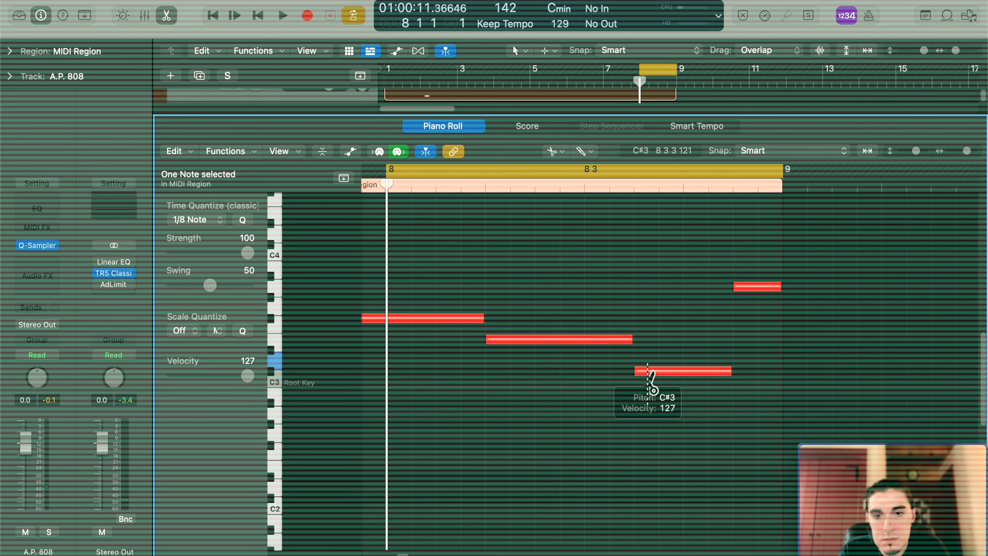
Step: Cut and shorten the 808's C#3 note in bar 8's second half and play the line from bar 1
click(661, 372)
drag(728, 371, 683, 371)
key(t)
key(t)
drag(620, 360, 675, 386)
key(a)
double_click(664, 359)
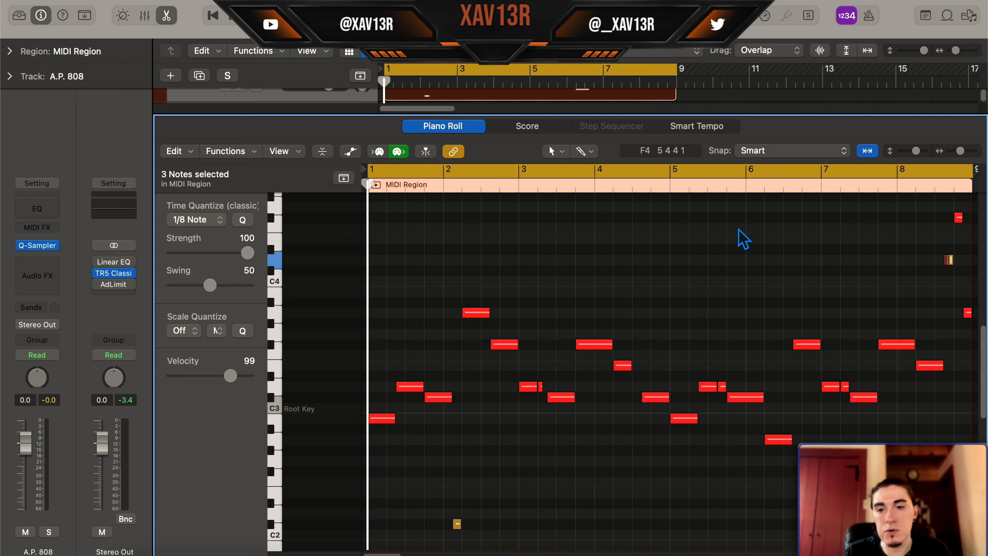
key(space)
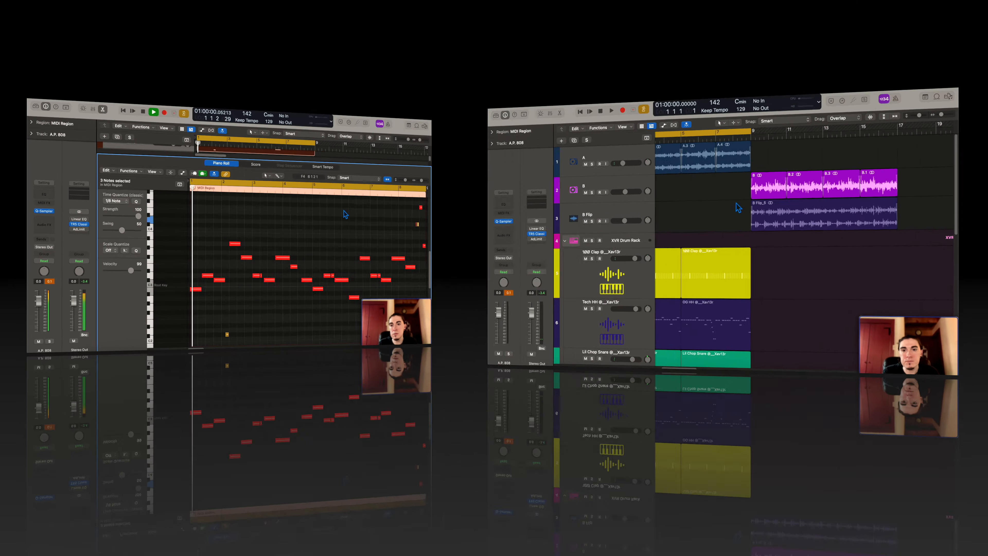
Step: Select the four B regions and set the cycle range to bars 9–17
scroll(550, 175, right, 2)
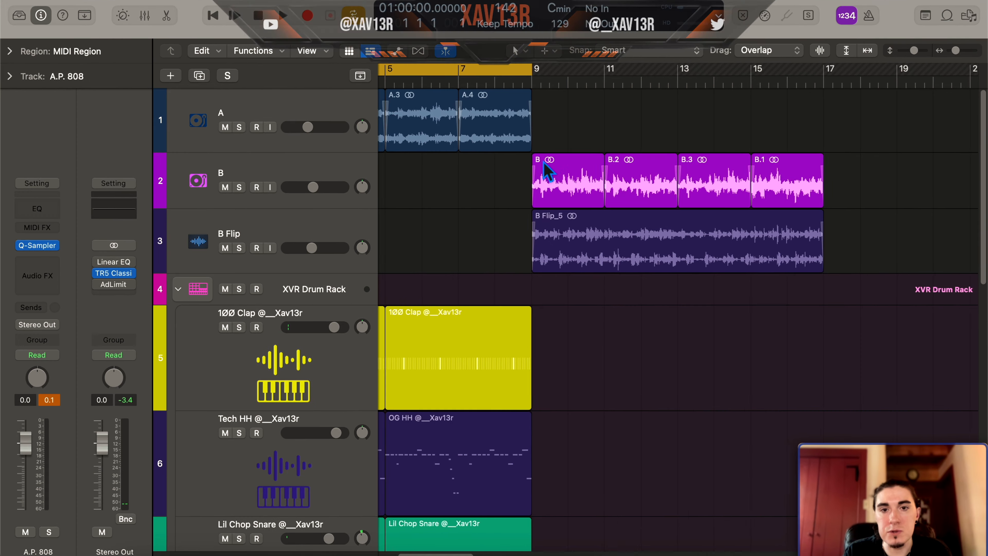
drag(513, 167, 824, 187)
key(u)
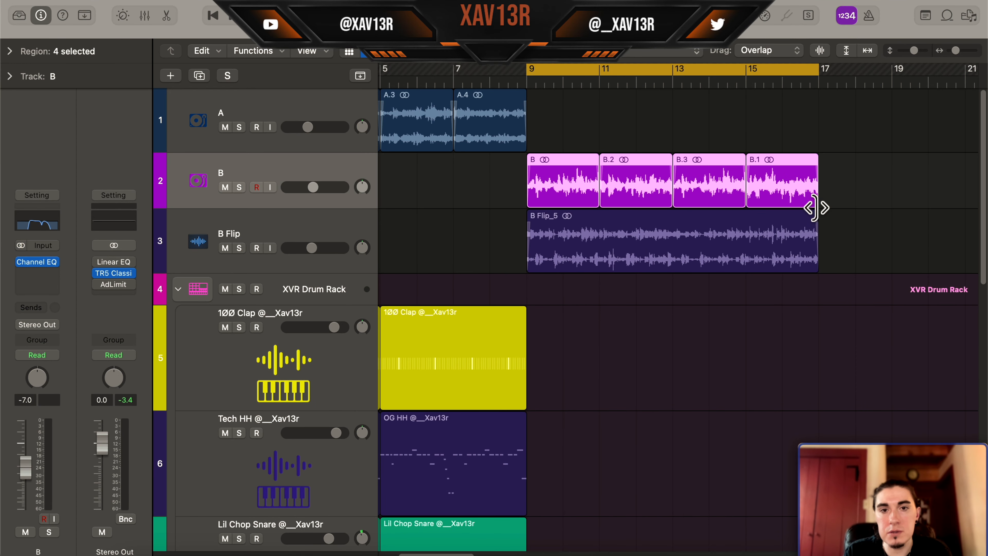
scroll(474, 188, down, 5)
scroll(561, 239, left, 1)
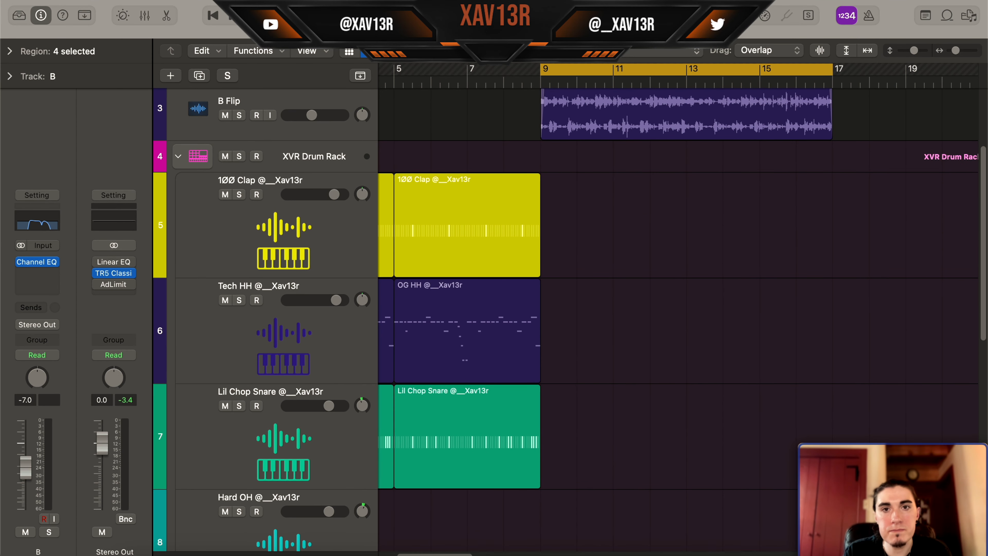
Step: Set the 1ØØ Clap pattern at bar 9 to 32 steps and repeat its region from bar 13 to bar 17
click(693, 203)
click(946, 176)
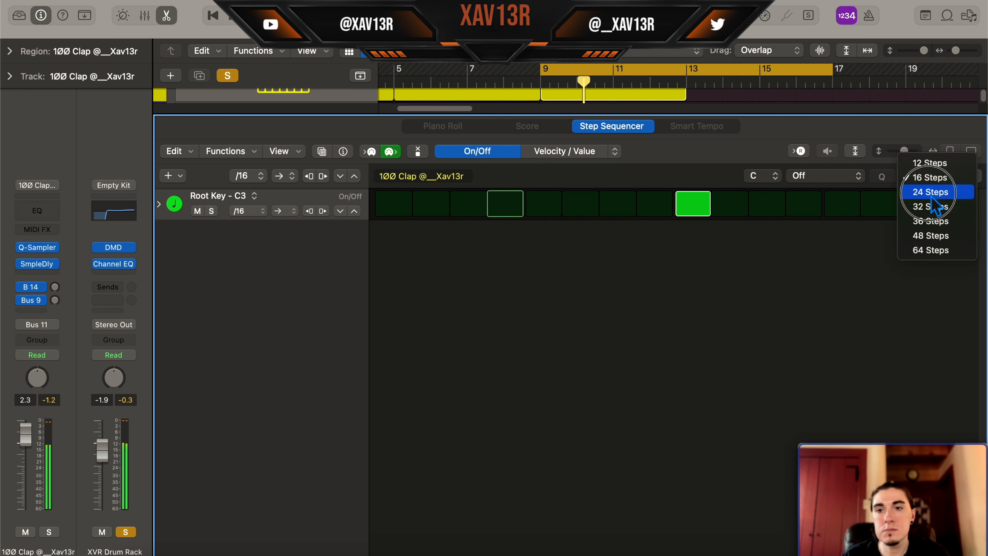
click(933, 205)
key(e)
click(589, 282)
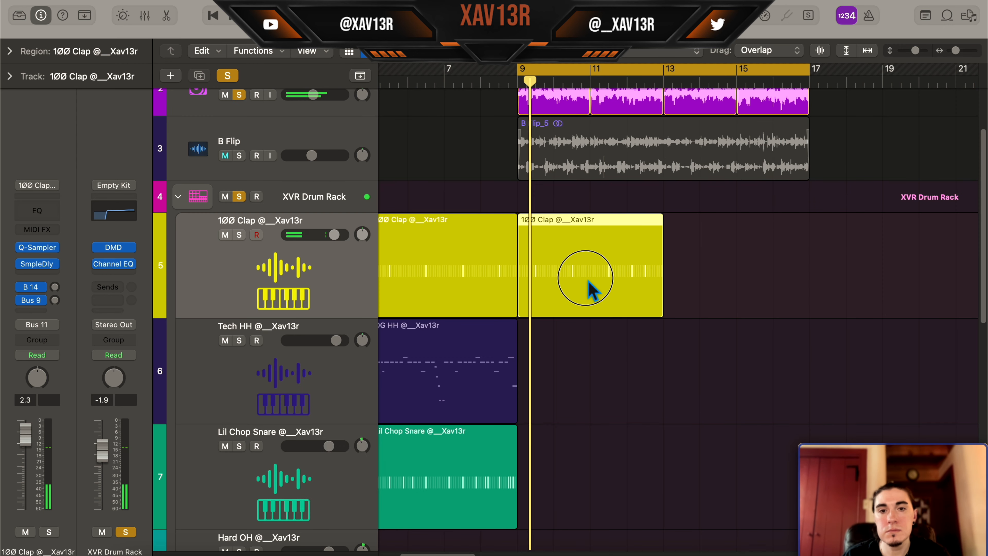
key(super+r)
shift+click(637, 270)
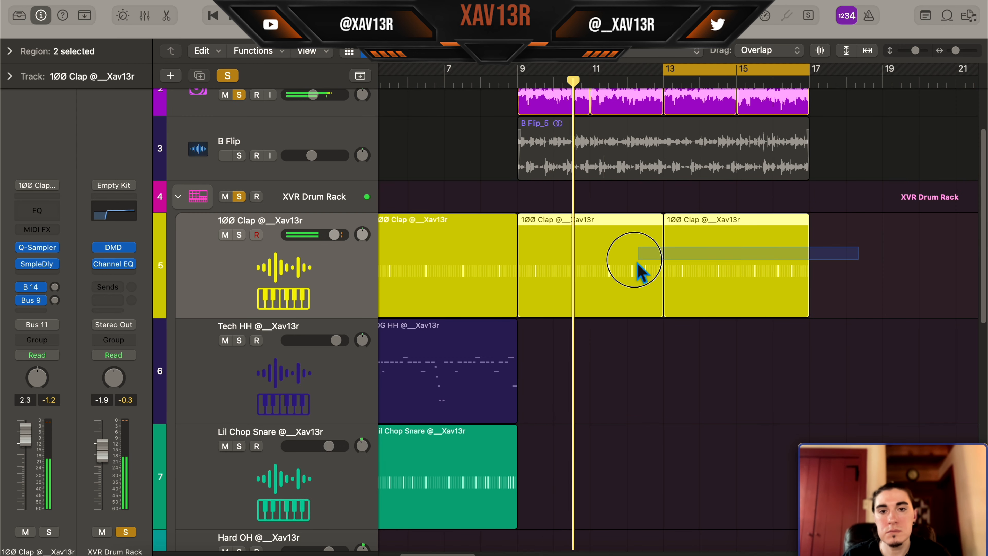
Step: Create a Tech HH pattern region at bar 9, set its step rate to /8 and turn on all 16 steps
scroll(516, 299, down, 3)
right_click(540, 299)
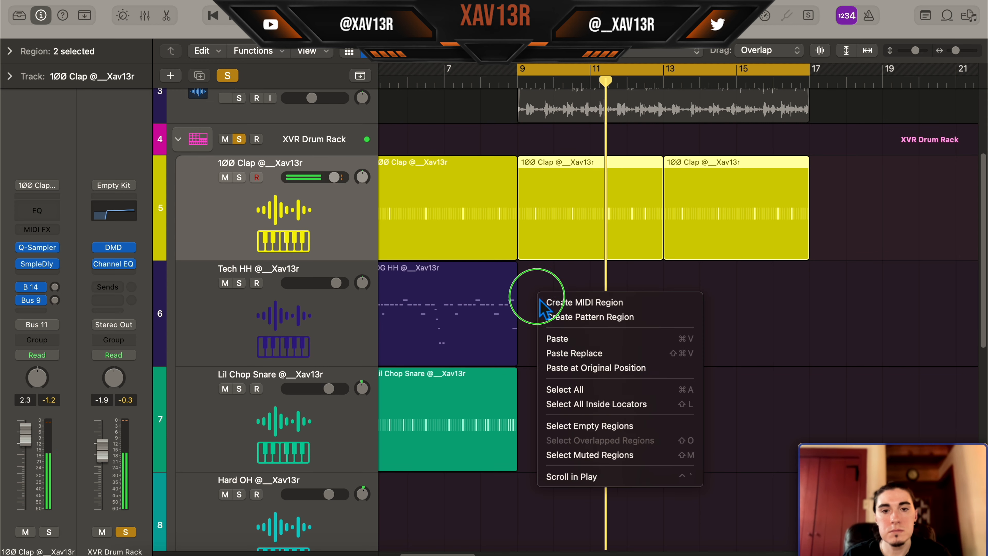
click(576, 317)
click(250, 175)
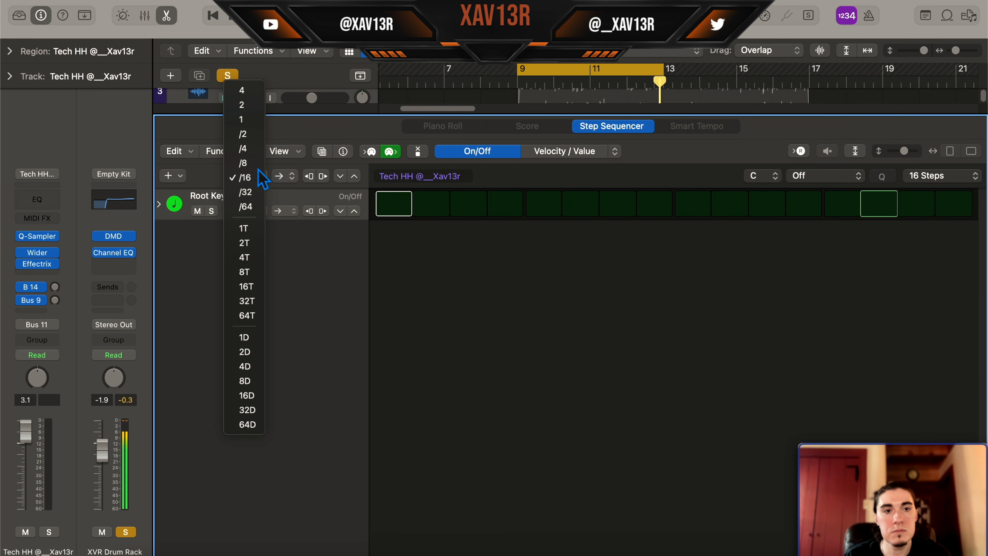
click(245, 159)
drag(362, 212, 74, 215)
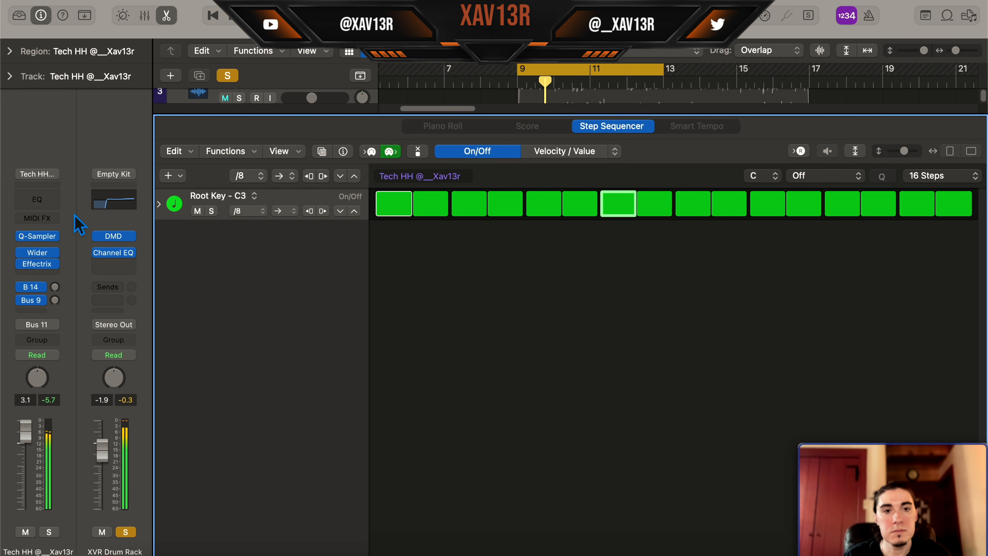
Step: Show a Repeat row for the Tech HH pattern, repeat step 11 twice, turn off step 10 and extend the pattern to 32 steps
click(159, 204)
click(339, 242)
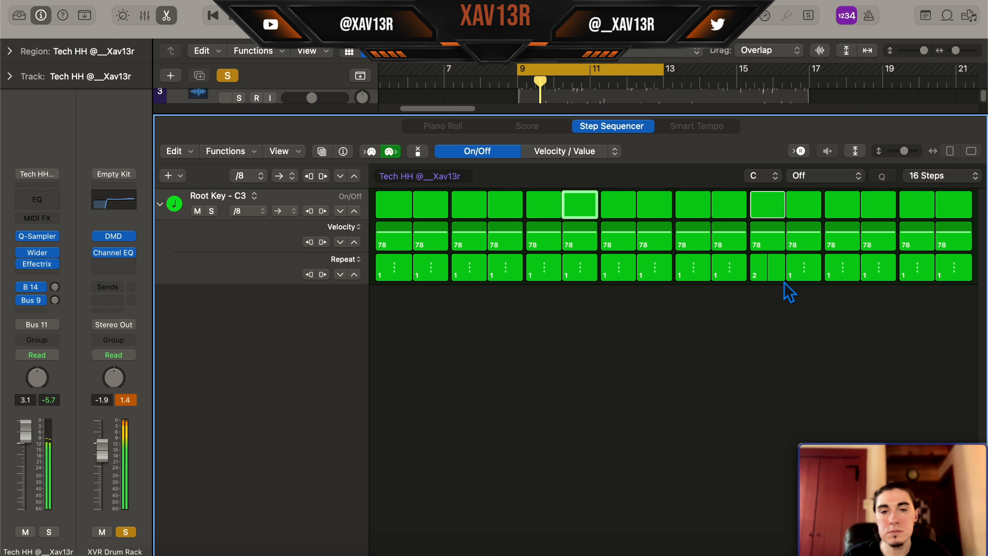
click(726, 210)
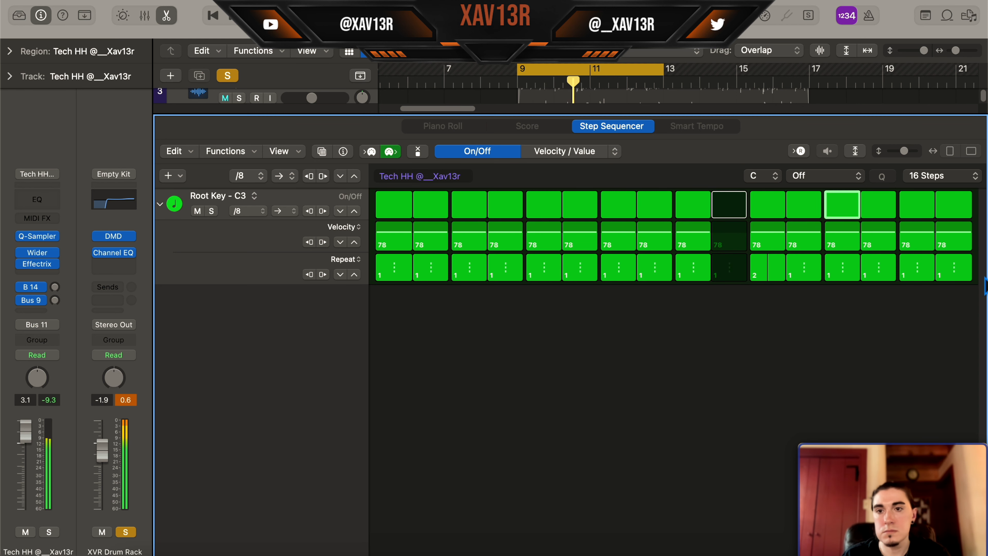
click(945, 175)
click(939, 205)
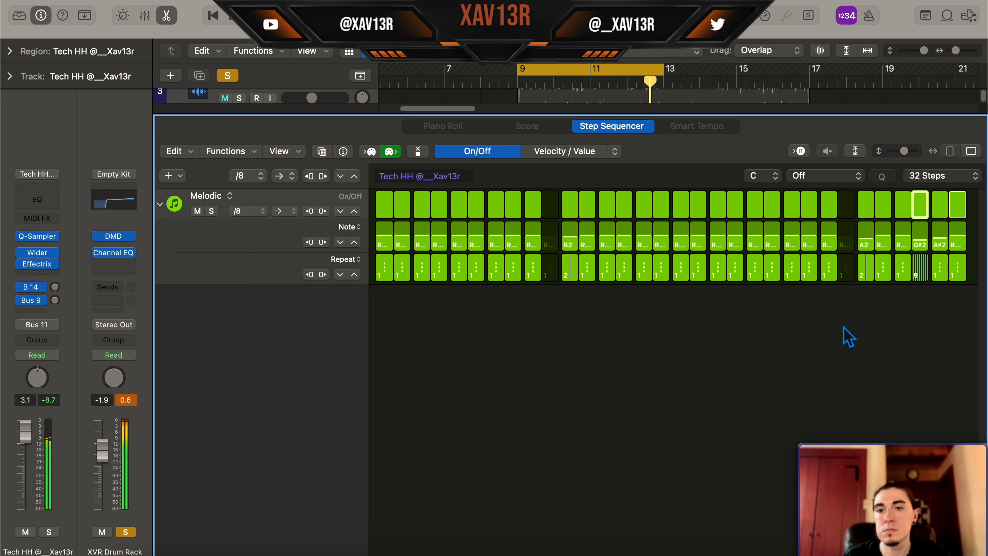
Step: Repeat the Tech HH region from bar 13 and set the cycle range to bars 9–17
key(e)
key(super+r)
key(super+u)
Step: Create a Lil Chop Snare pattern region at bar 13 with a hit on step 9, and set its length to 64 steps
scroll(676, 348, down, 3)
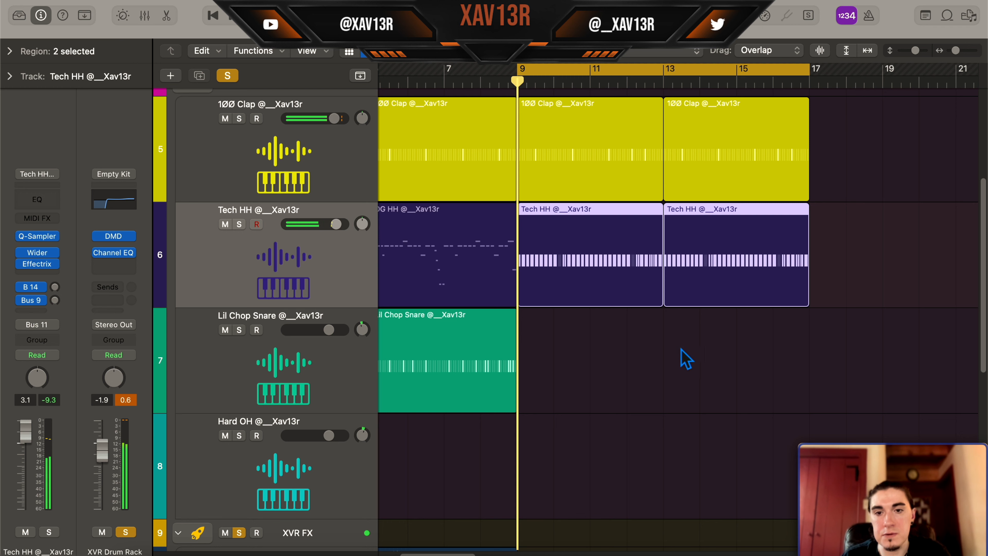
right_click(681, 349)
click(699, 368)
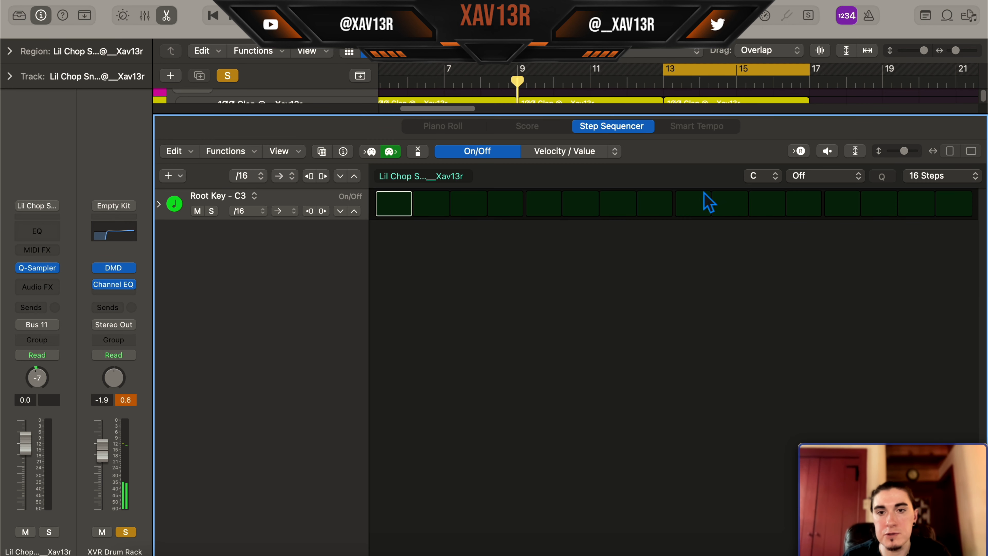
key(e)
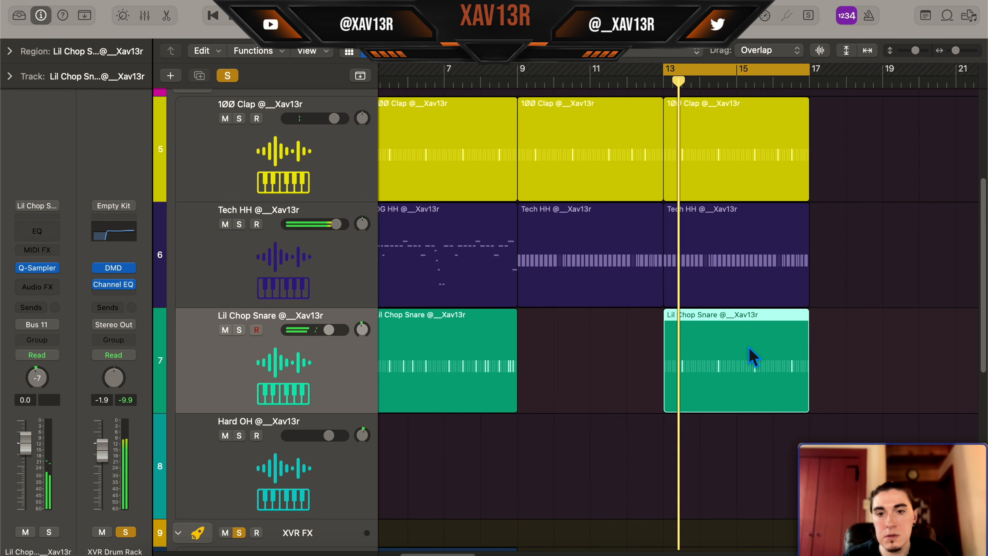
double_click(765, 340)
click(944, 176)
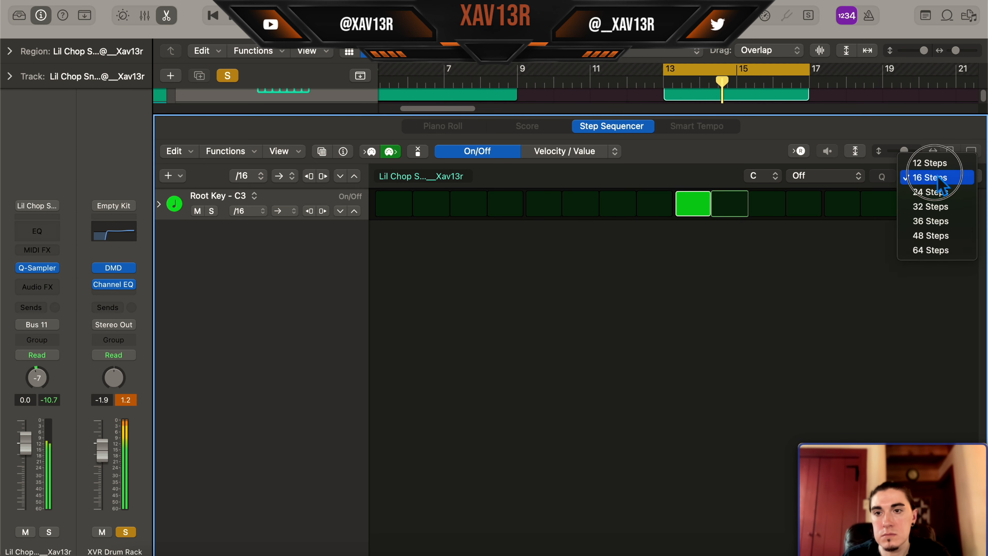
click(917, 249)
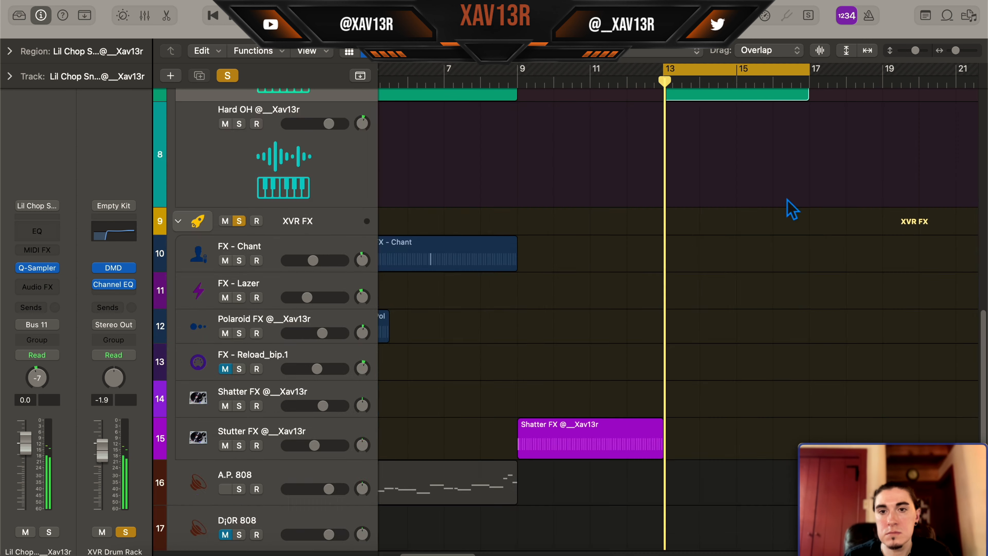
Step: Raise the Lil Chop Snare track's volume slightly
scroll(789, 207, up, 5)
scroll(785, 217, up, 4)
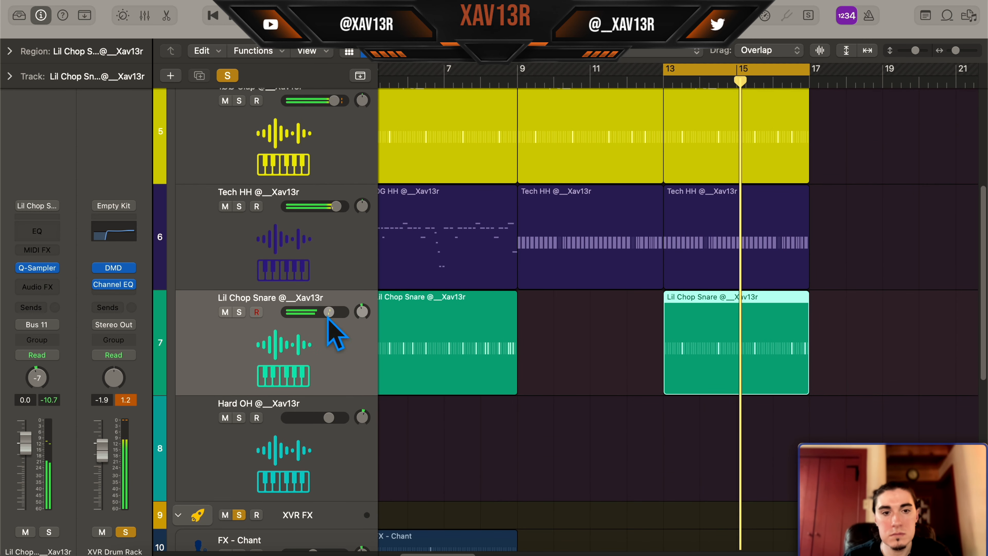
drag(329, 312, 338, 311)
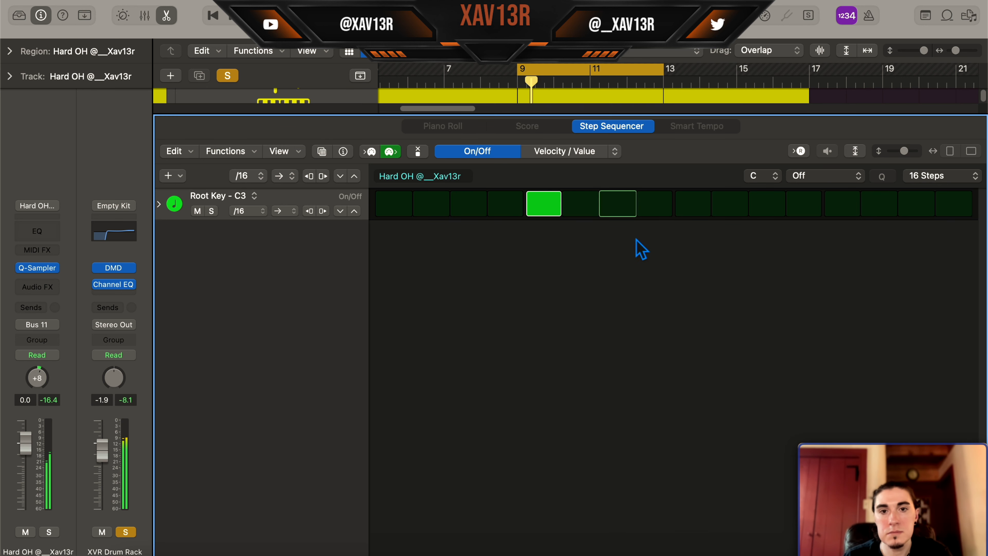
Step: Extend the Hard OH pattern at bar 9 to 32 steps, and add a hit on step 29
click(959, 190)
click(937, 208)
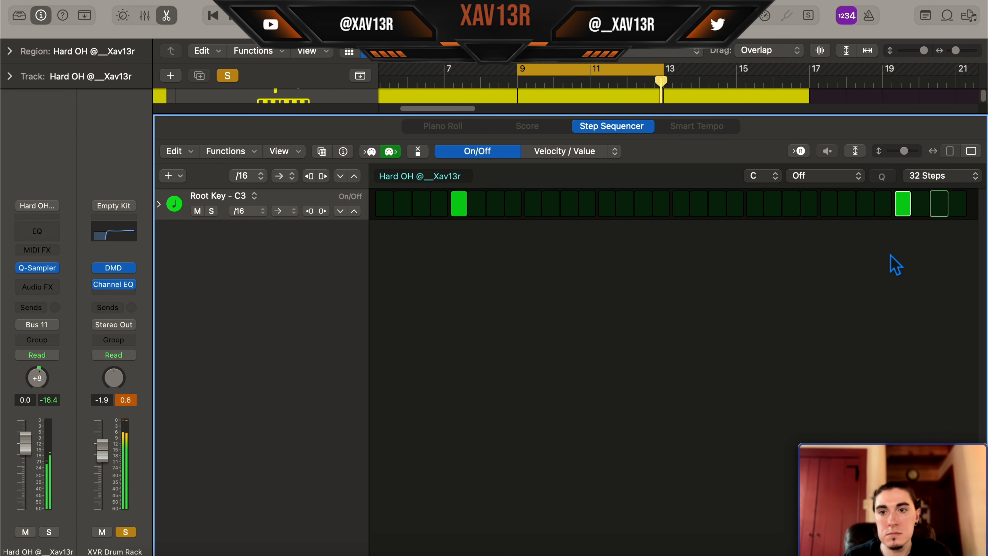
key(e)
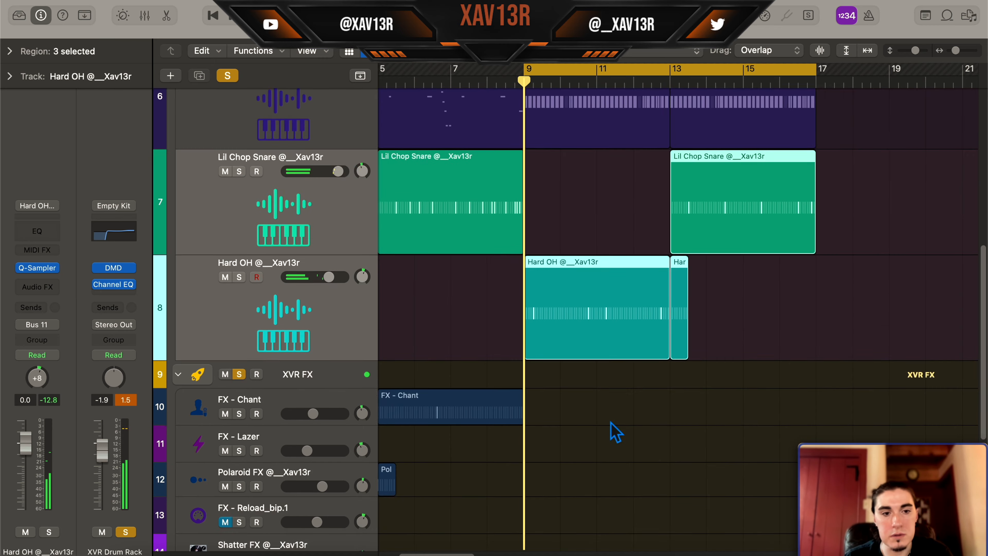
Step: Create an FX - Lazer pattern region at bar 13 with 32 steps and hits on steps 1 and 13
scroll(615, 432, down, 3)
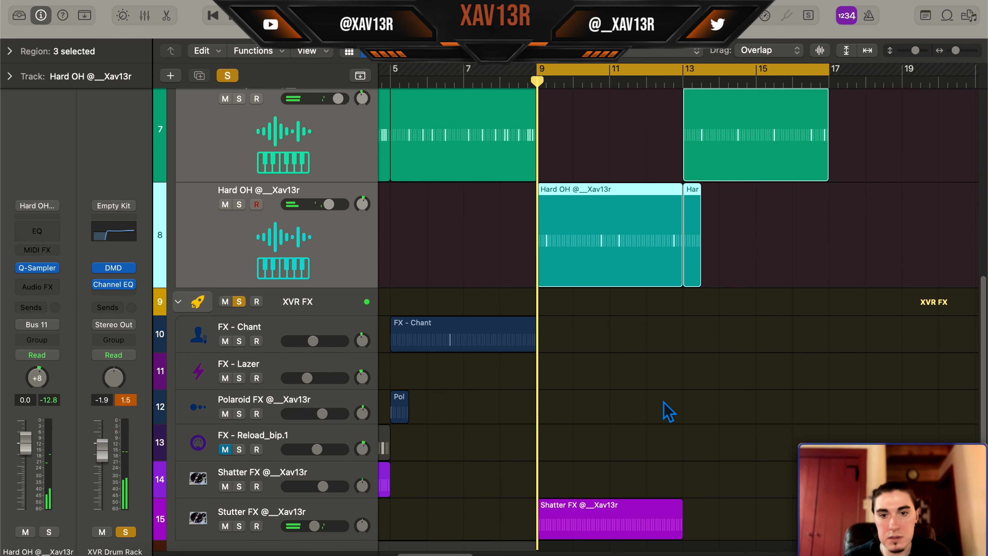
right_click(712, 385)
click(717, 387)
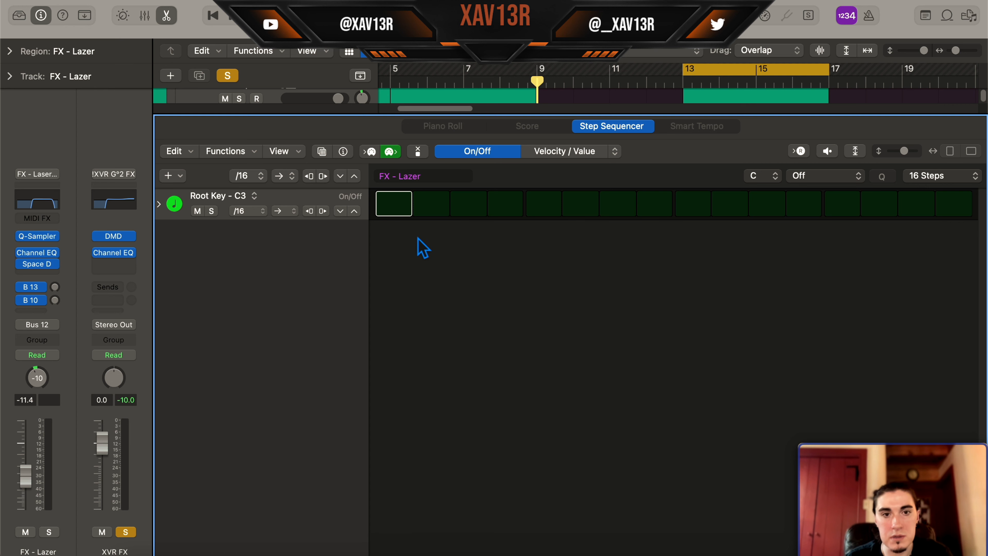
click(931, 175)
click(928, 208)
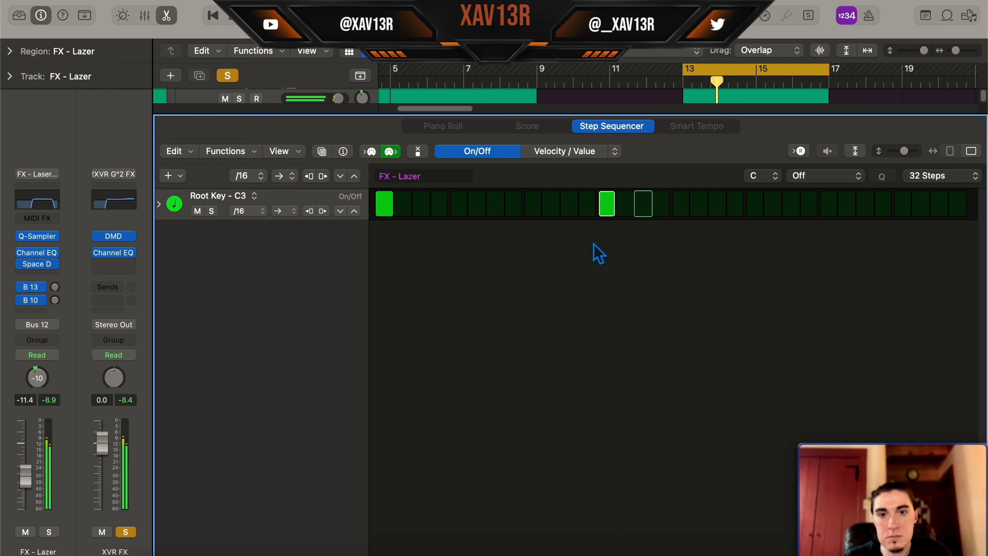
Step: Extend the FX - Lazer pattern to 64 steps and add a hit on step 21 of its second page
click(937, 179)
click(917, 221)
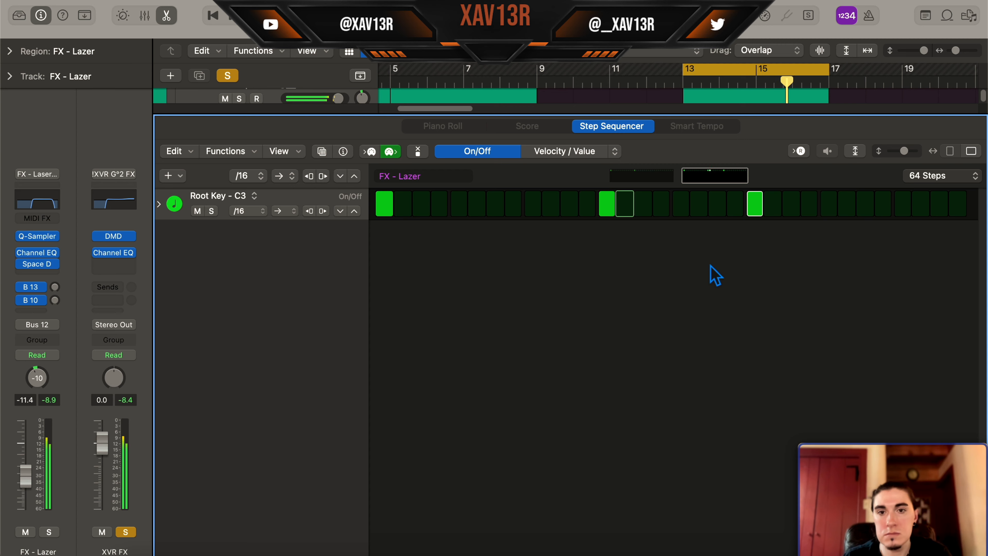
key(e)
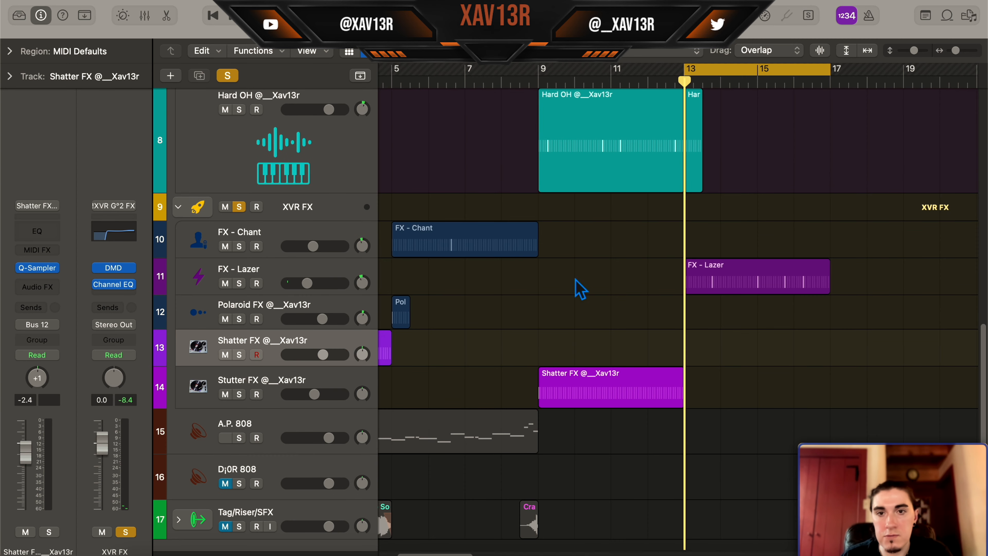
Step: Create a MIDI region on the D¡0R 808 track at bar 9 and lengthen it to about four bars
scroll(583, 288, up, 5)
scroll(591, 286, down, 6)
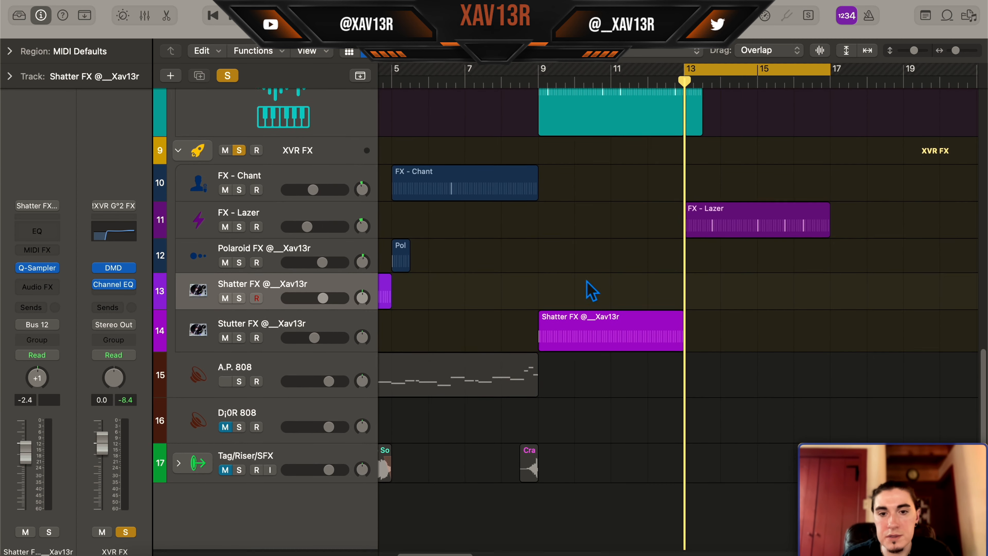
click(257, 423)
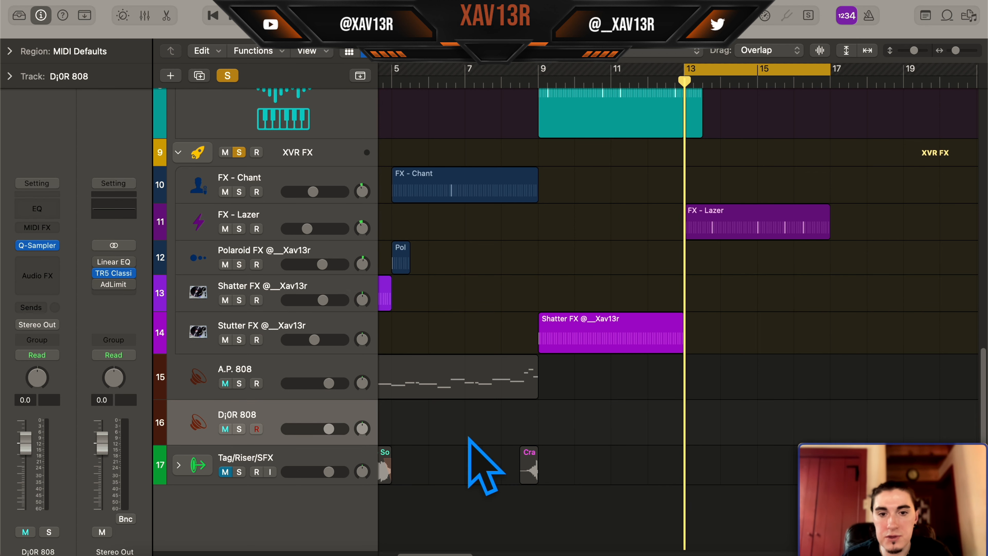
right_click(559, 434)
click(583, 376)
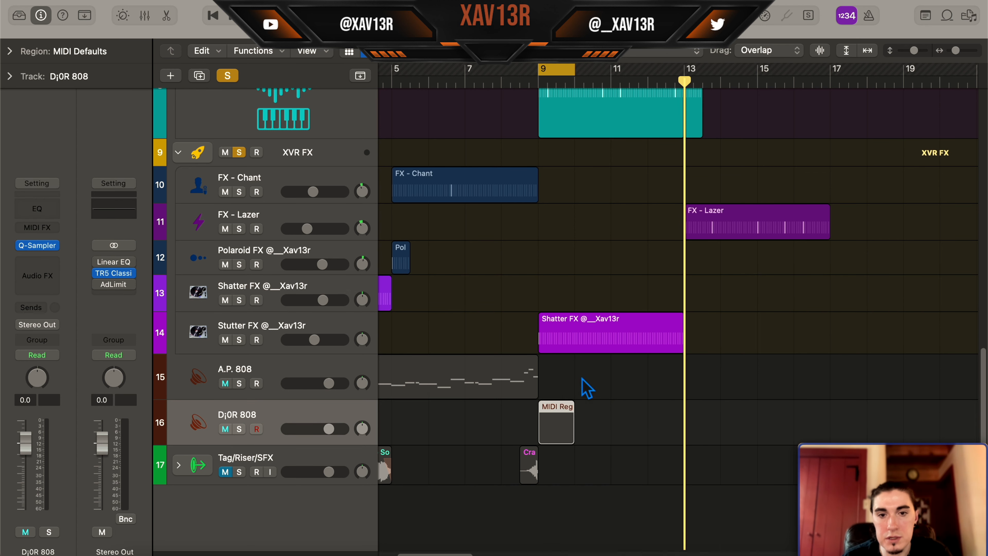
drag(571, 434, 666, 434)
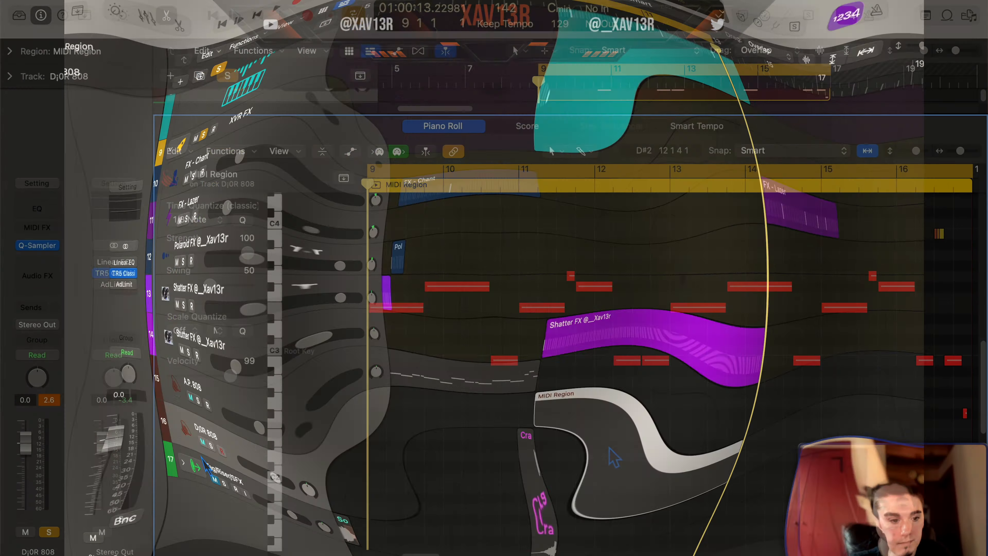
Step: Review the D¡0R 808 notes in bars 9–17 and play them with the rest of the section
scroll(617, 443, left, 1)
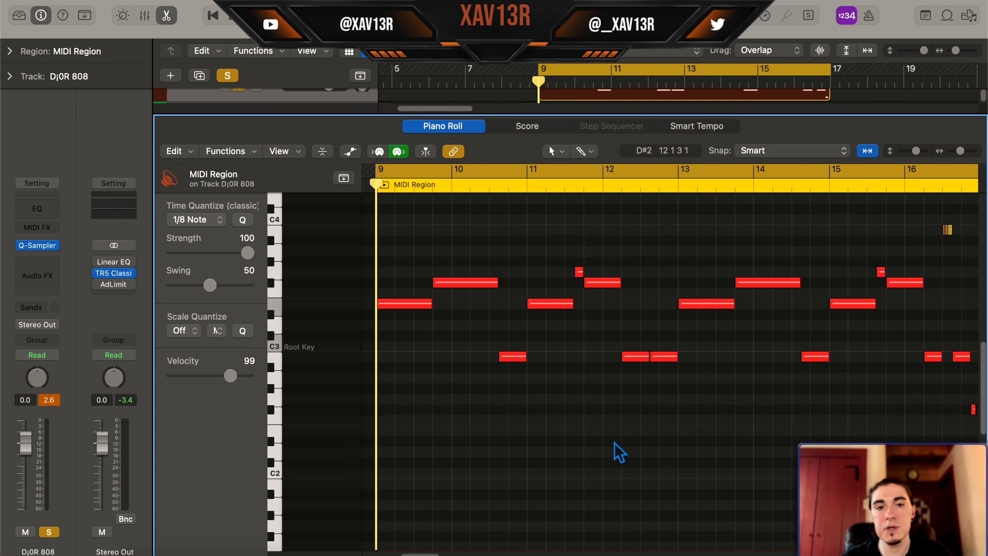
scroll(618, 440, left, 1)
scroll(618, 441, right, 2)
scroll(618, 448, left, 2)
scroll(618, 447, right, 1)
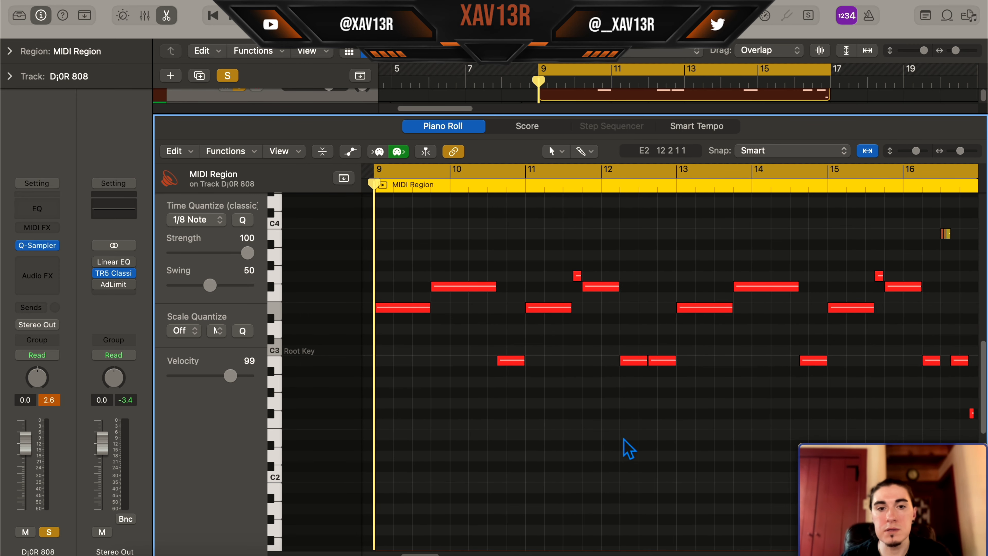
key(space)
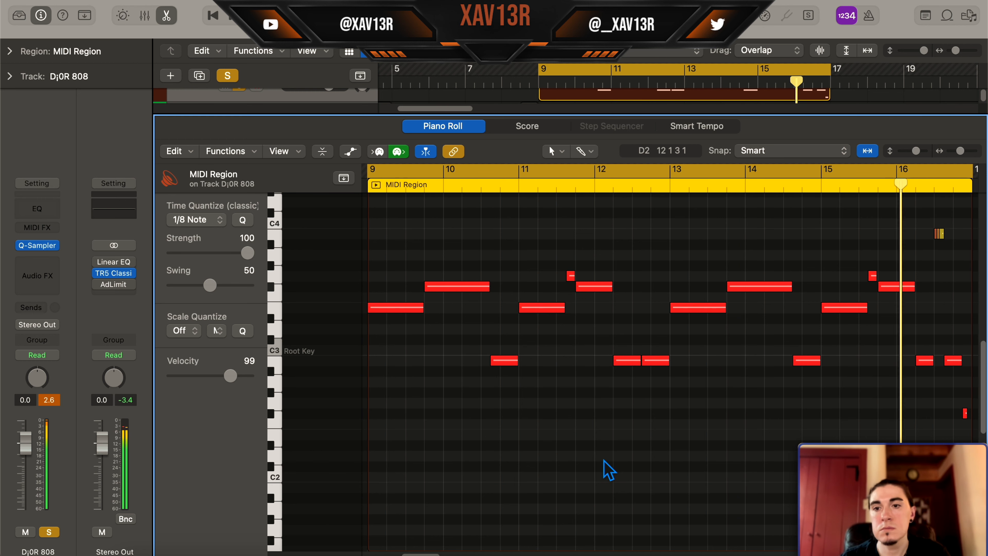
Step: Close the 808 note editor and switch the solo from the B track to the B Flip track
key(e)
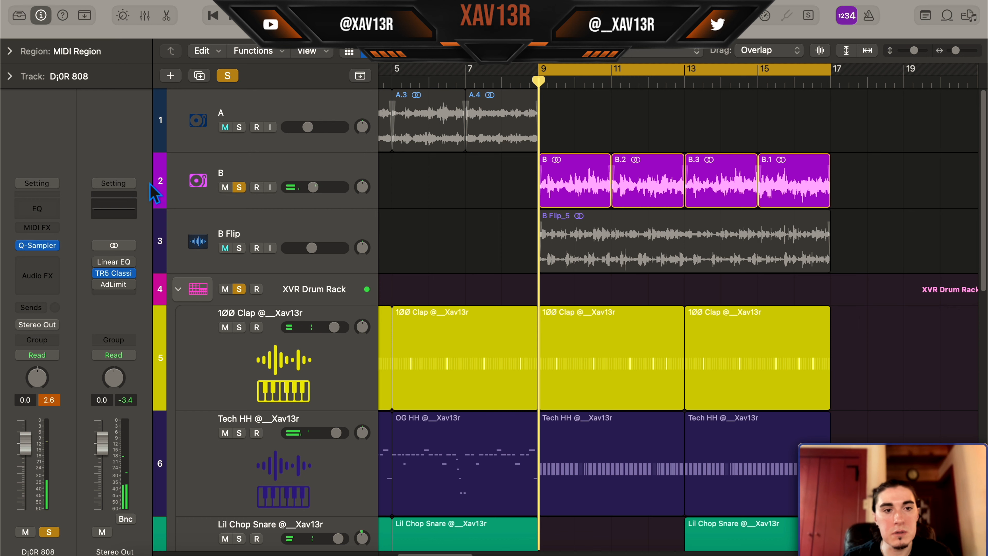
click(242, 188)
click(239, 248)
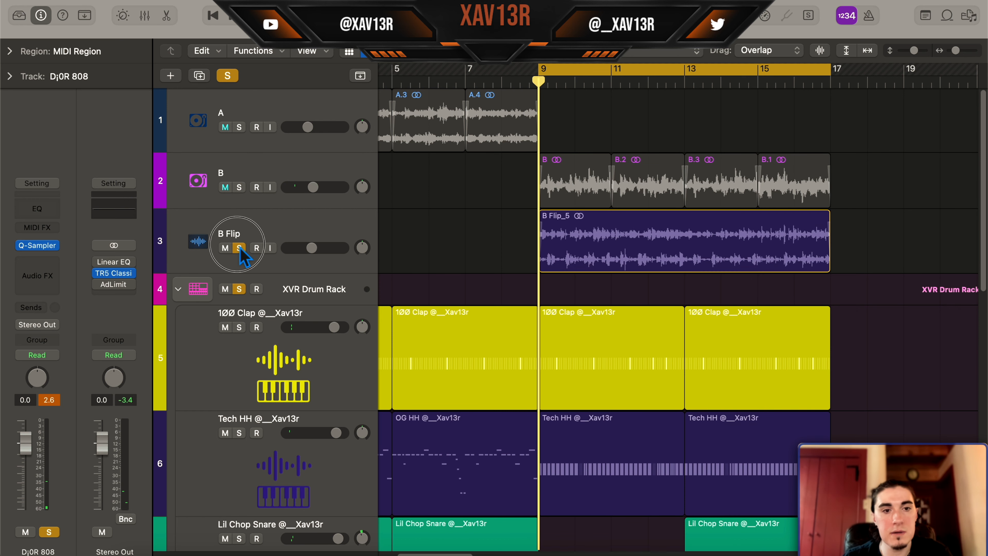
scroll(567, 249, down, 10)
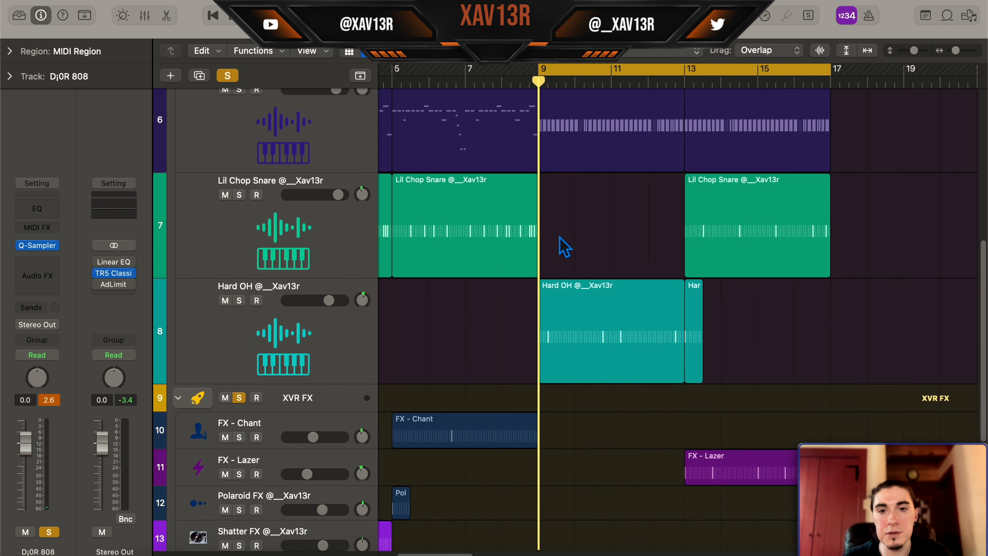
scroll(568, 249, up, 8)
scroll(574, 251, down, 2)
Step: Lower the B Flip track's volume to -9.0 dB
double_click(569, 155)
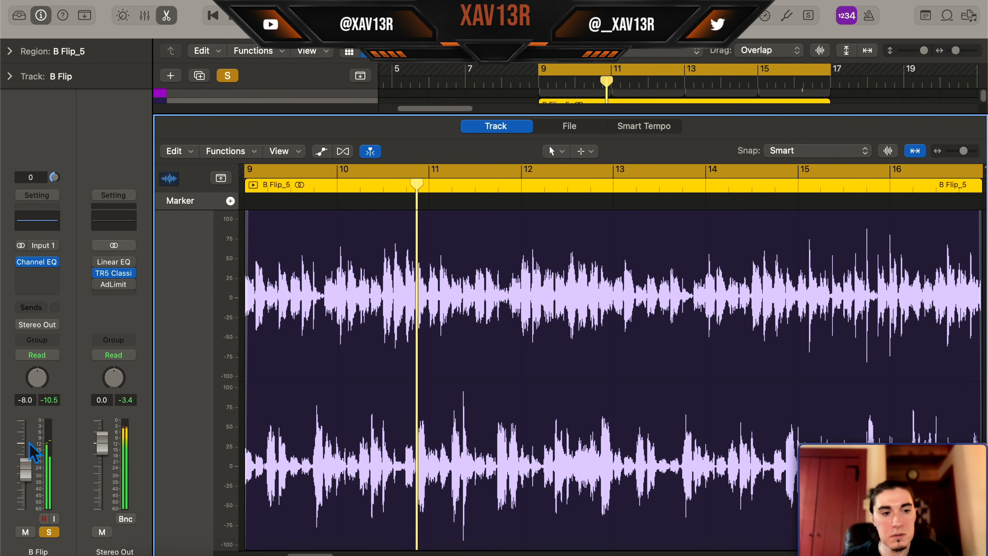
drag(25, 469, 32, 481)
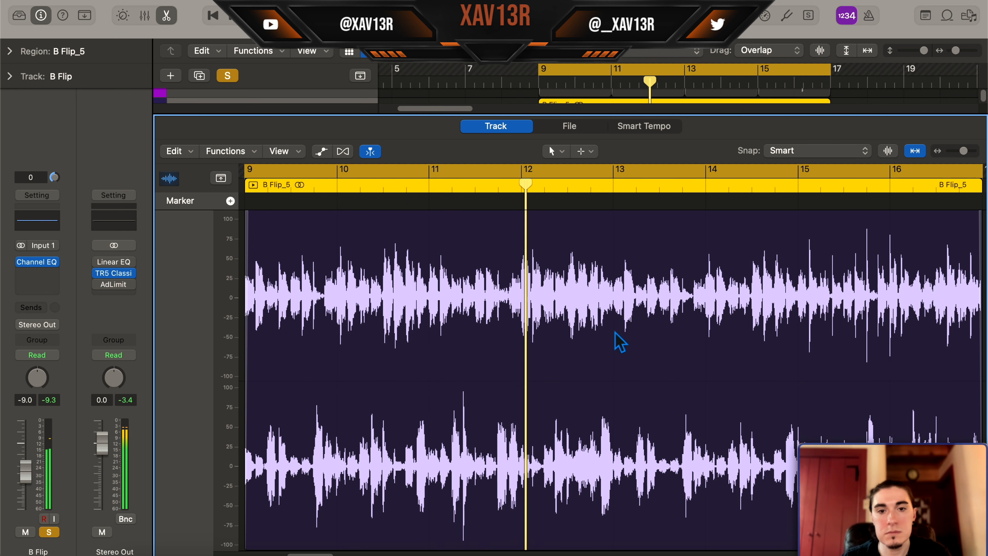
key(e)
Step: Listen to bars 9–17 with B Flip and the drums, comparing the section with the D¡0R 808 track soloed and unsoloed
scroll(628, 269, down, 12)
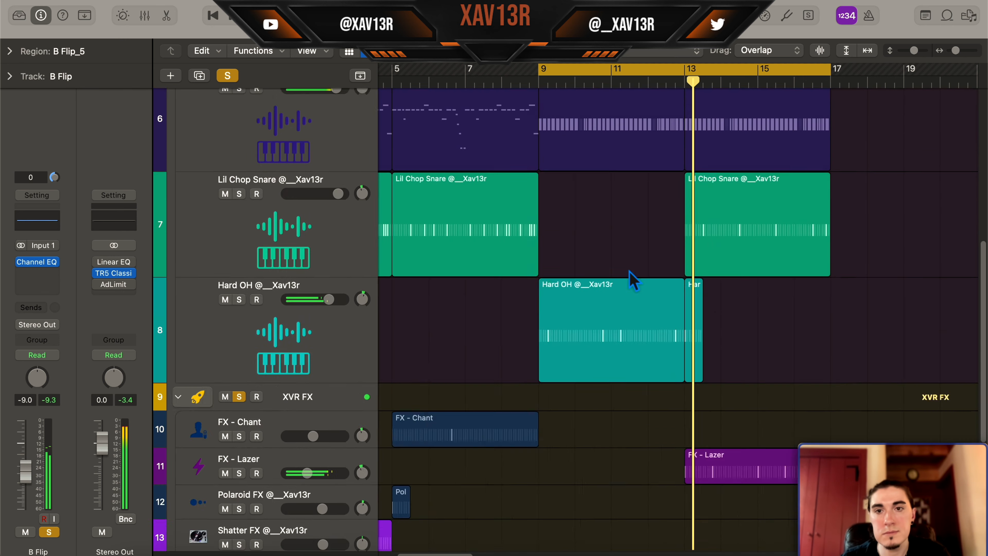
scroll(629, 268, up, 15)
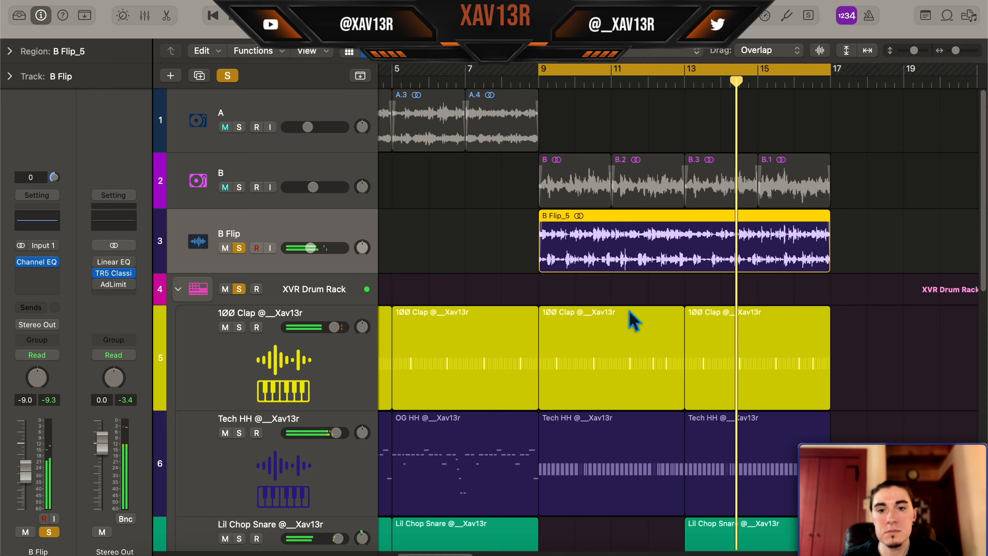
scroll(633, 320, down, 10)
scroll(627, 312, up, 12)
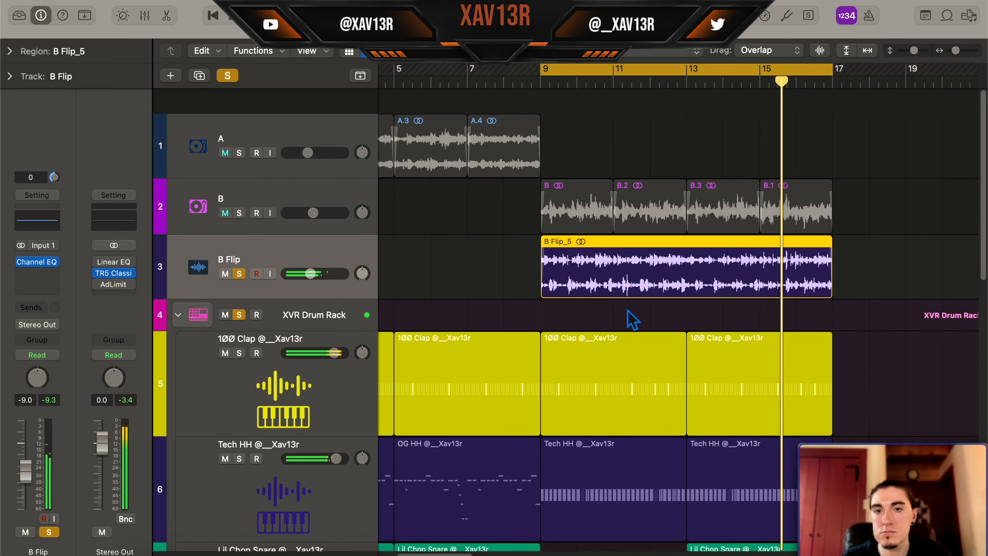
scroll(564, 343, down, 12)
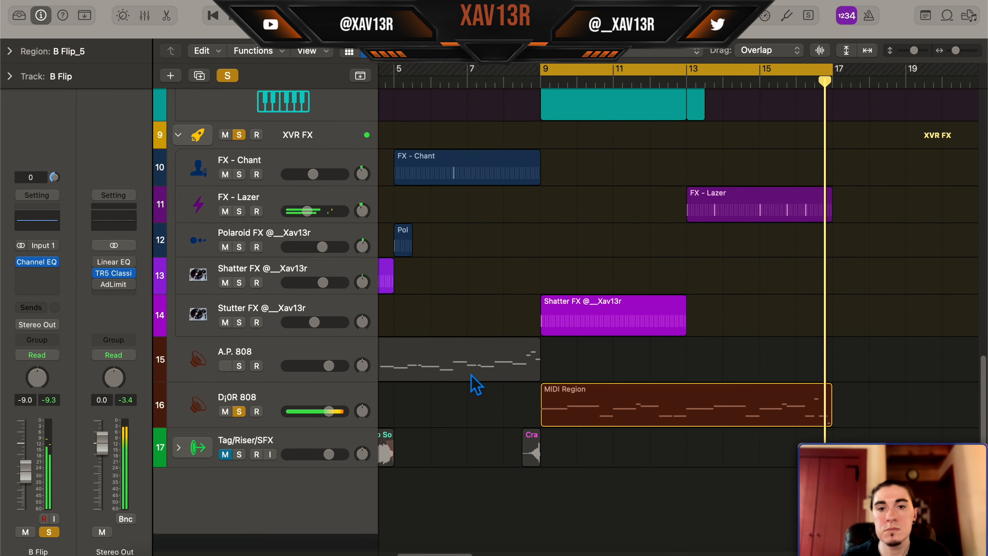
click(226, 428)
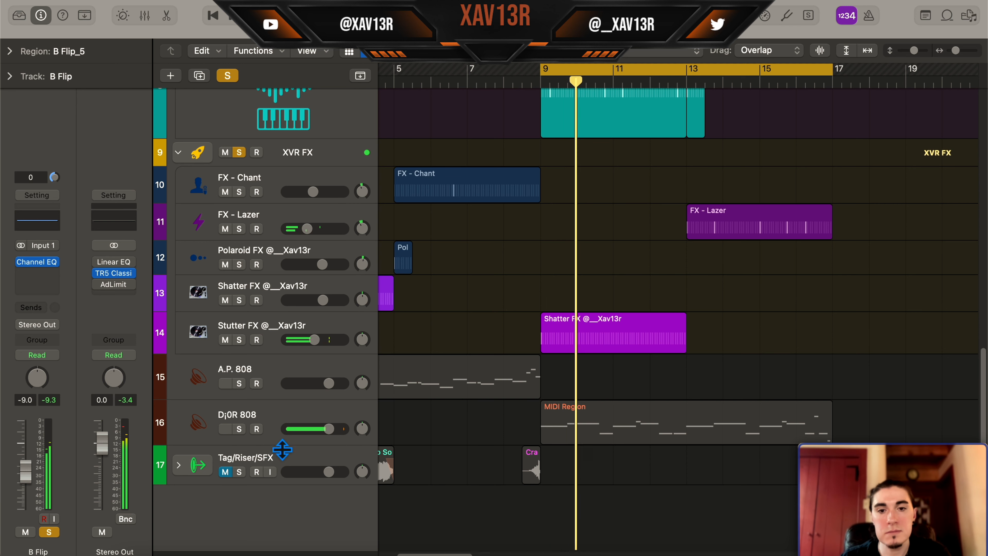
click(241, 430)
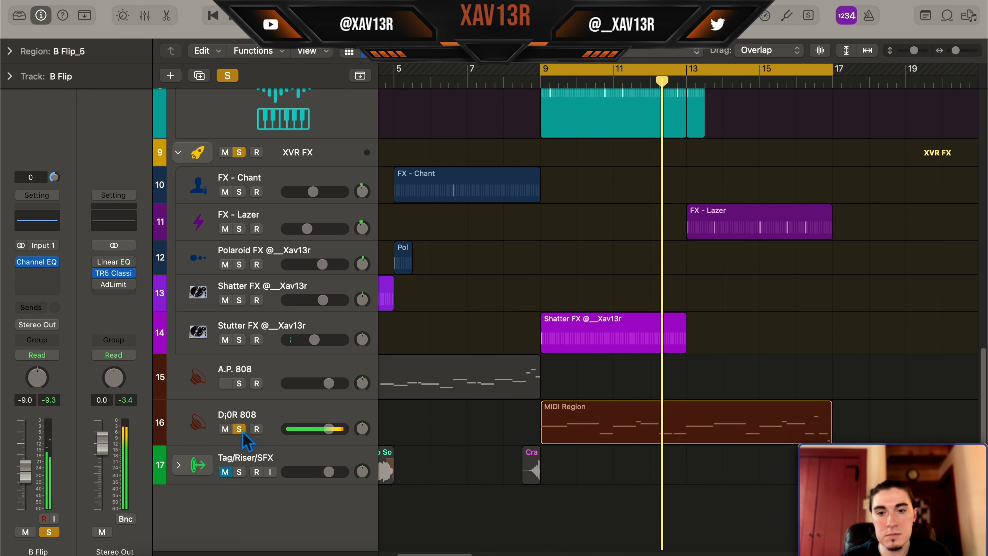
click(239, 430)
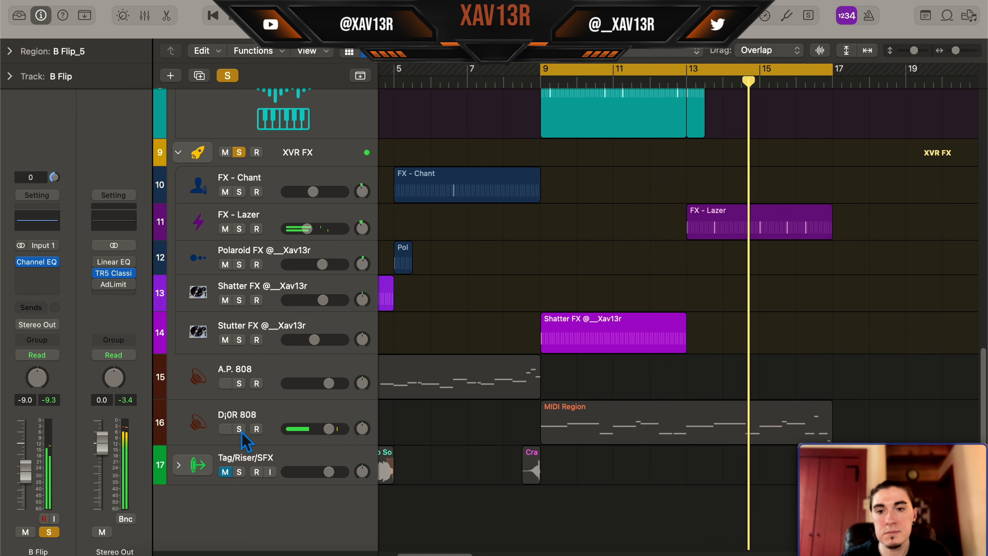
click(241, 430)
click(242, 430)
click(243, 431)
key(space)
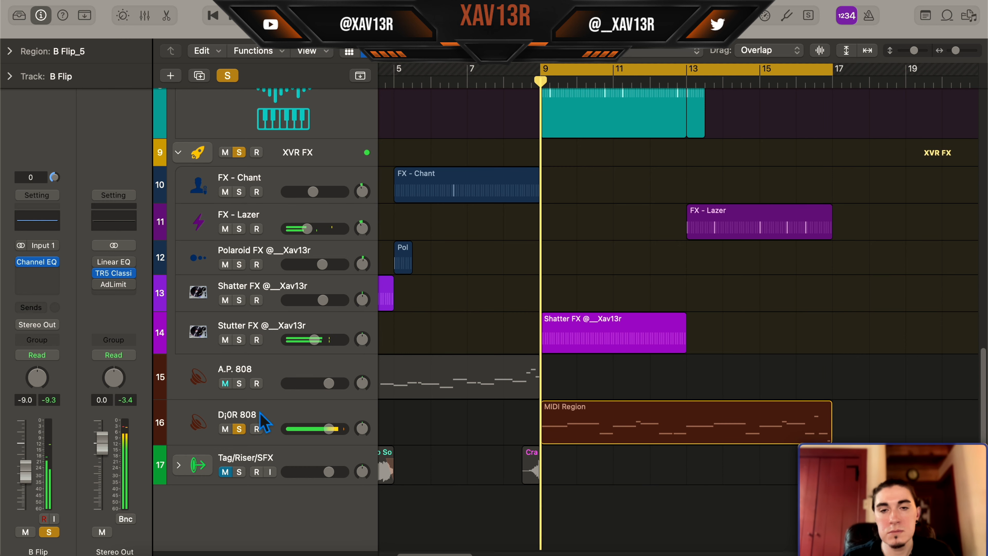
Step: Clear the solo state from all tracks at once
scroll(684, 286, up, 15)
scroll(683, 287, left, 4)
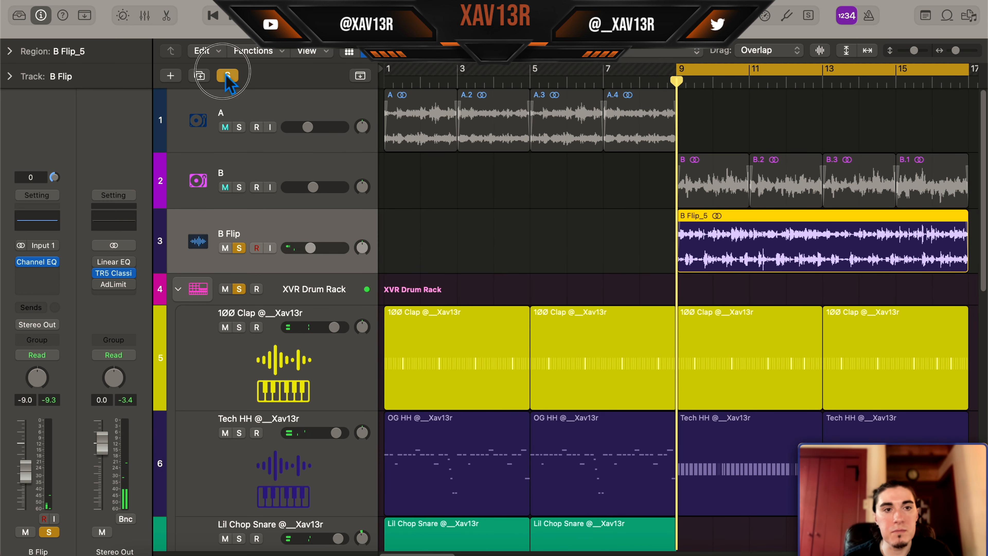
click(228, 75)
Step: Look over the full arrangement and turn off the cycle range over bars 9–17
scroll(541, 218, down, 15)
scroll(549, 186, up, 15)
scroll(591, 177, right, 3)
scroll(700, 214, down, 12)
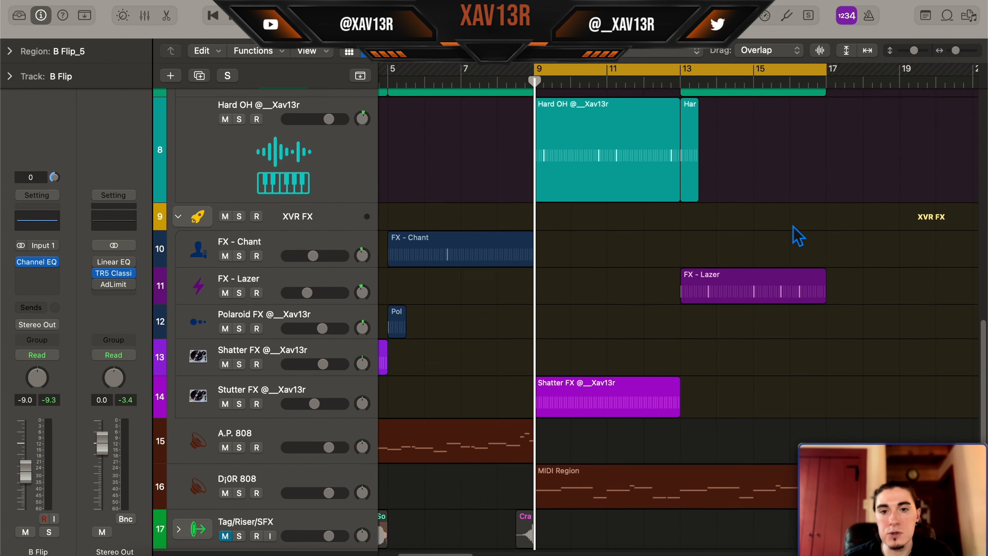
scroll(786, 233, down, 2)
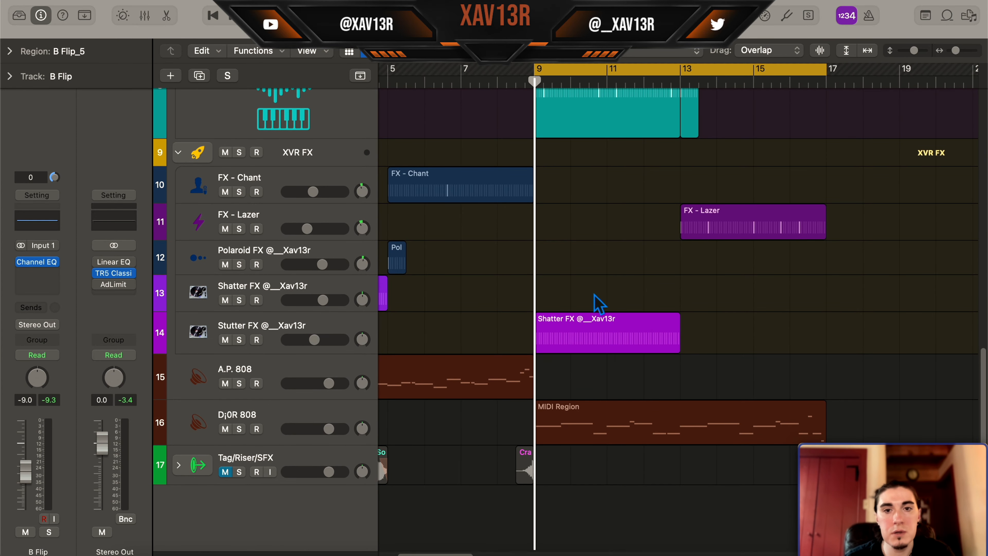
scroll(583, 307, left, 3)
scroll(569, 311, up, 15)
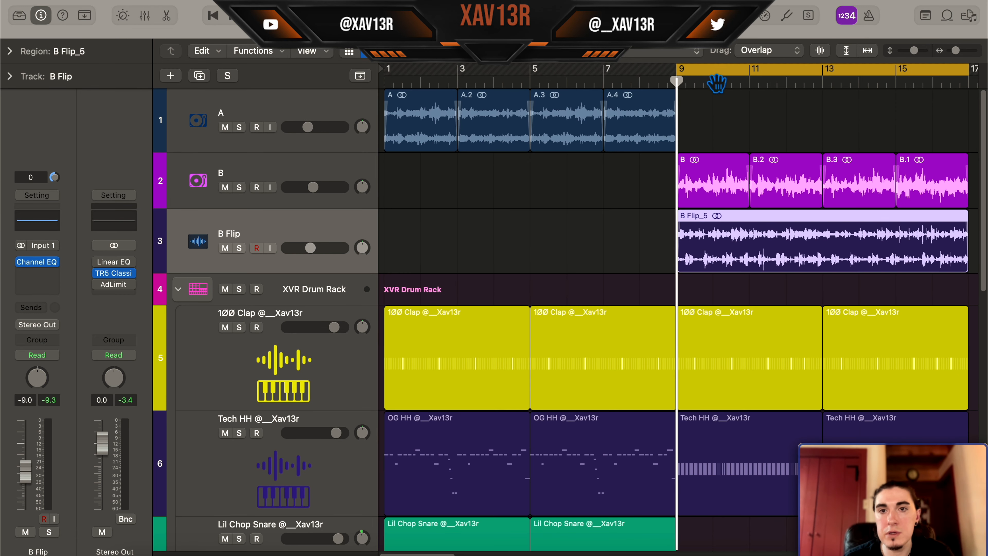
click(706, 80)
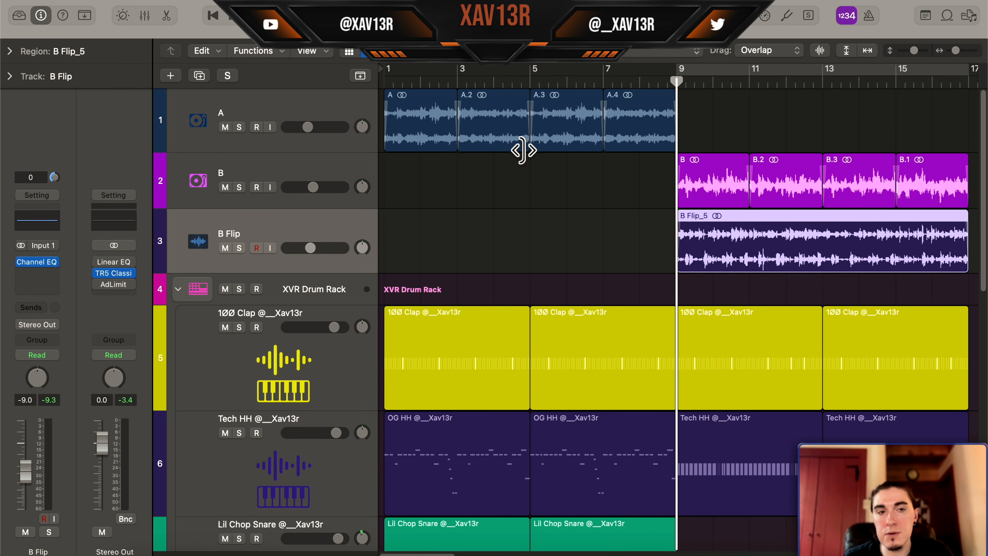